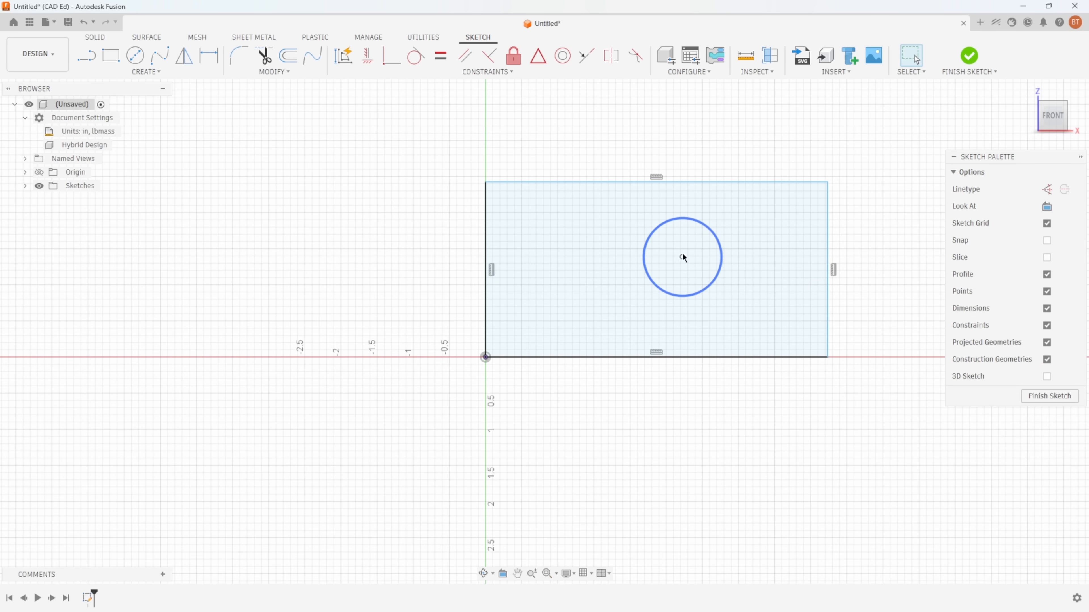
# Step: Nudge the circle downward and draw a diagonal line from the origin to the rectangle's opposite upper corner
pyautogui.moveTo(682, 257)
pyautogui.mouseDown()
pyautogui.moveTo(669, 271)
pyautogui.moveTo(653, 247)
pyautogui.moveTo(681, 268)
pyautogui.moveTo(650, 264)
pyautogui.moveTo(683, 262)
pyautogui.mouseUp()
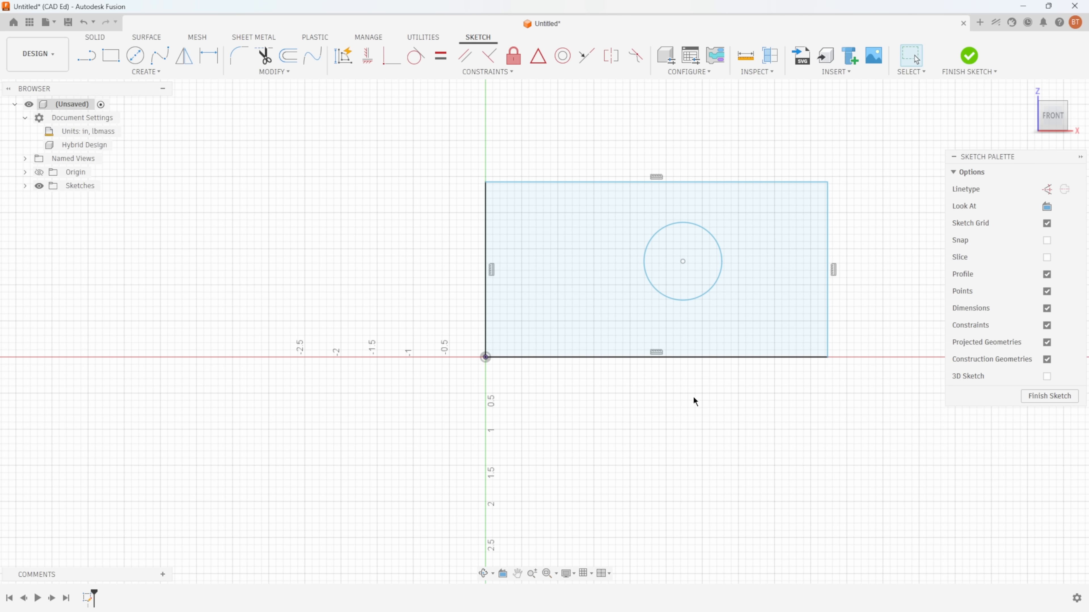
pyautogui.click(87, 56)
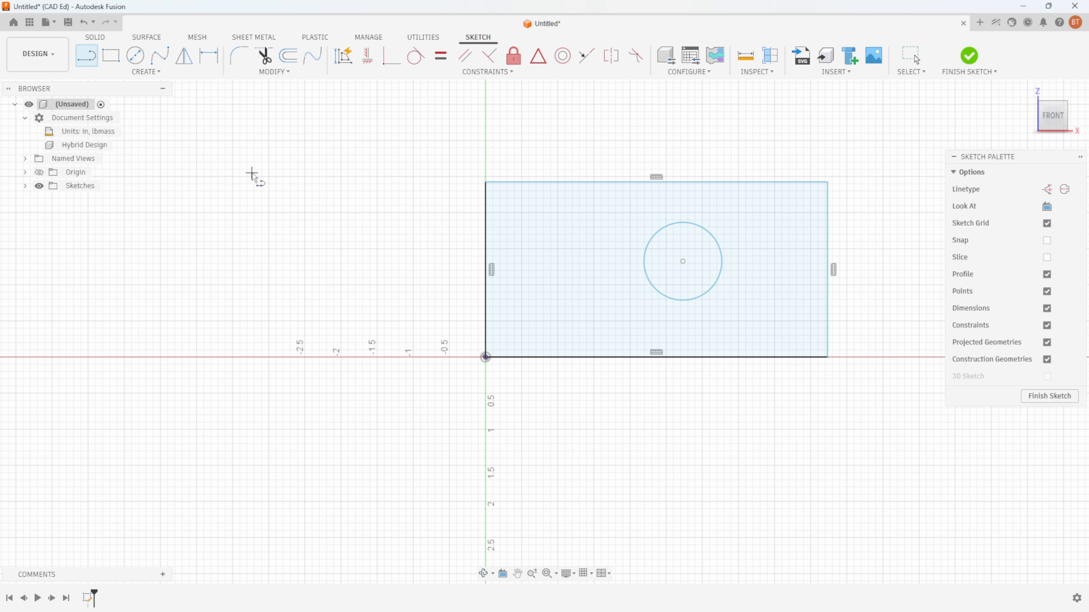
pyautogui.click(485, 356)
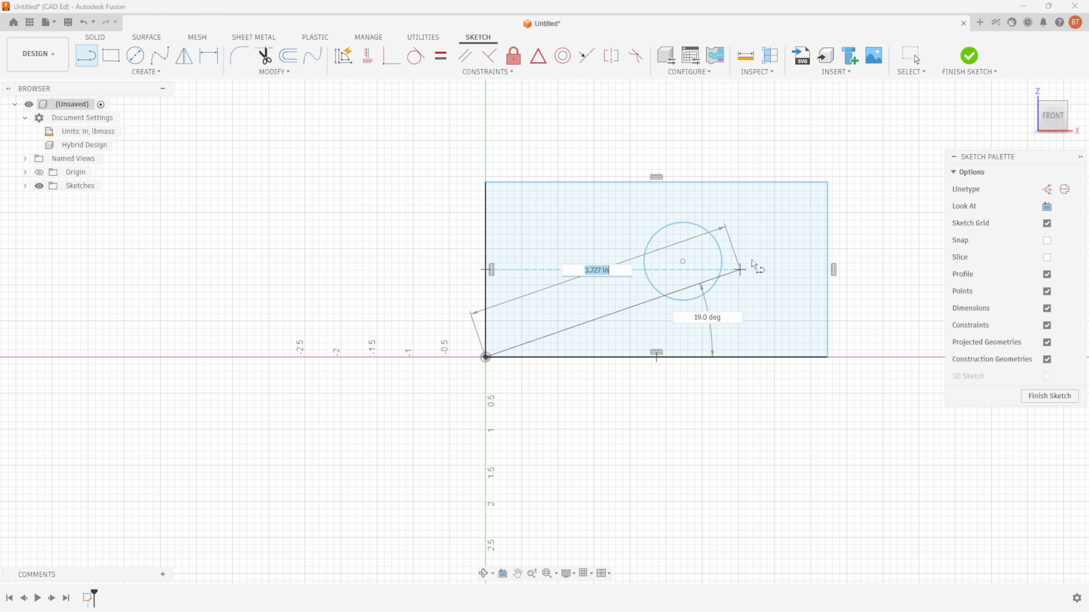
pyautogui.click(824, 182)
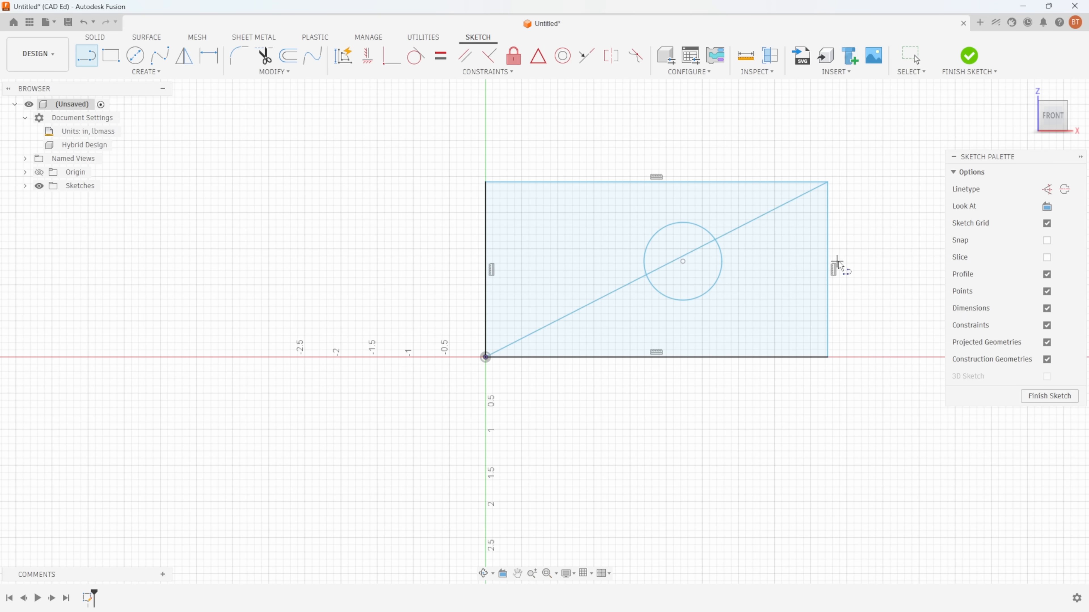
pyautogui.press('Escape')
# Step: Constrain the circle's center to the midpoint of the rectangle's diagonal line
pyautogui.click(538, 57)
pyautogui.click(683, 263)
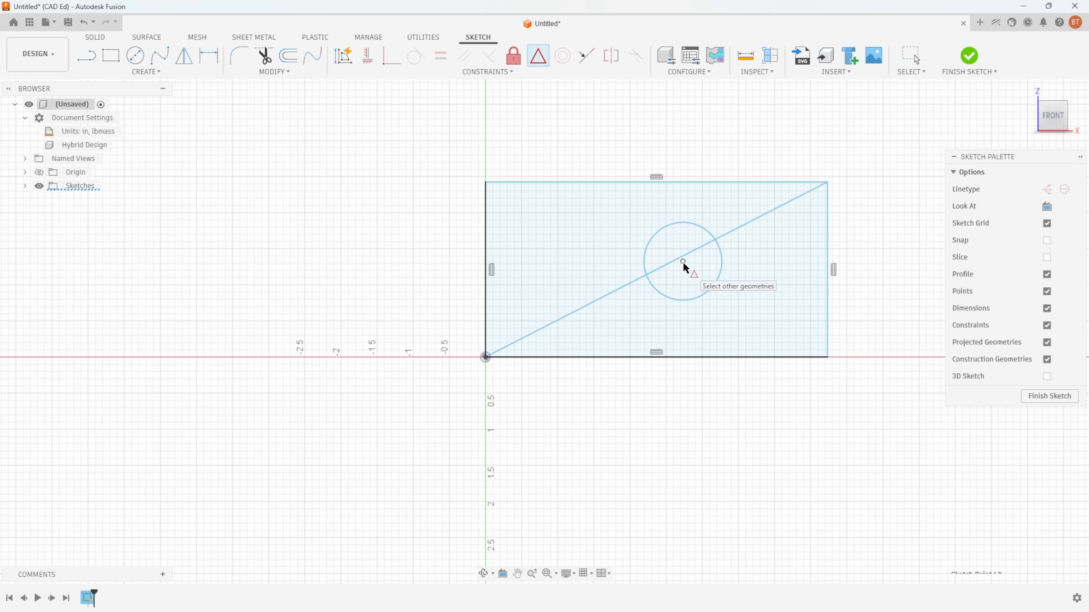
pyautogui.click(705, 244)
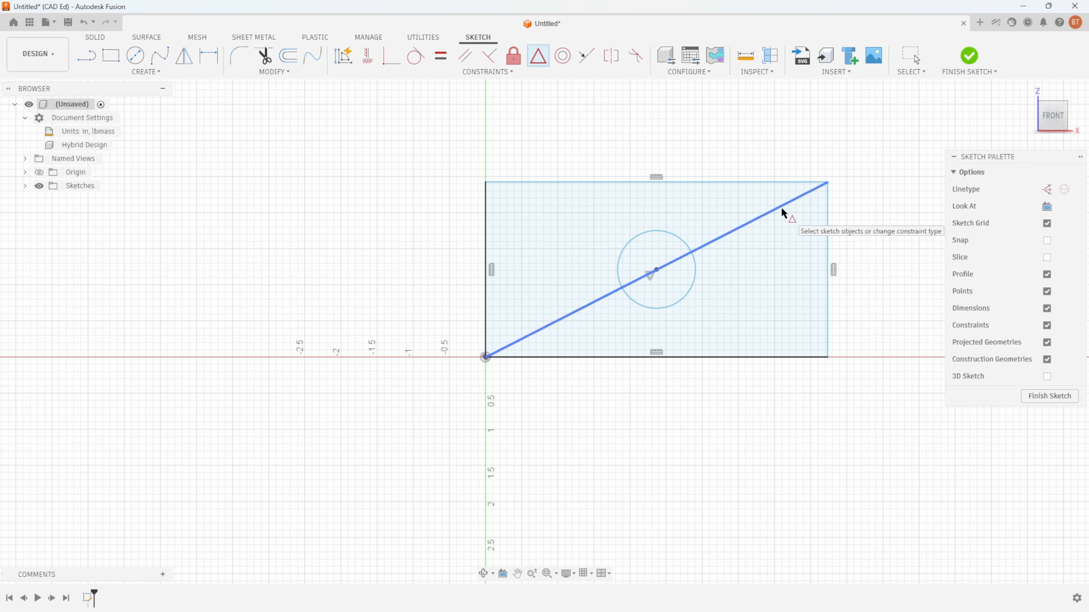
pyautogui.press('Escape')
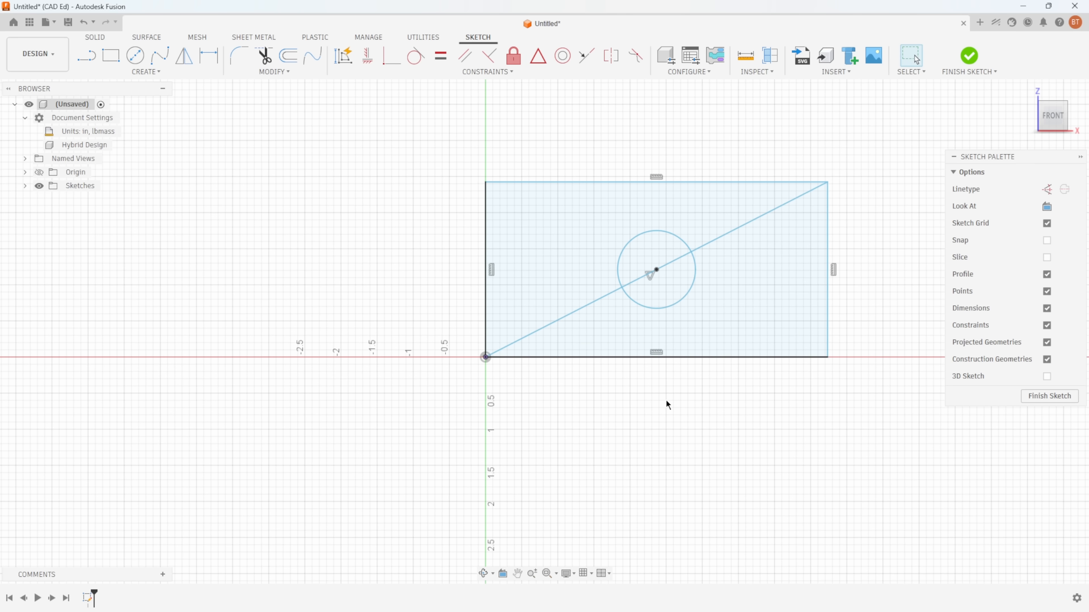
# Step: Undo the midpoint constraint and the diagonal line
pyautogui.hotkey('ctrl', 'z')
pyautogui.hotkey('ctrl', 'z')
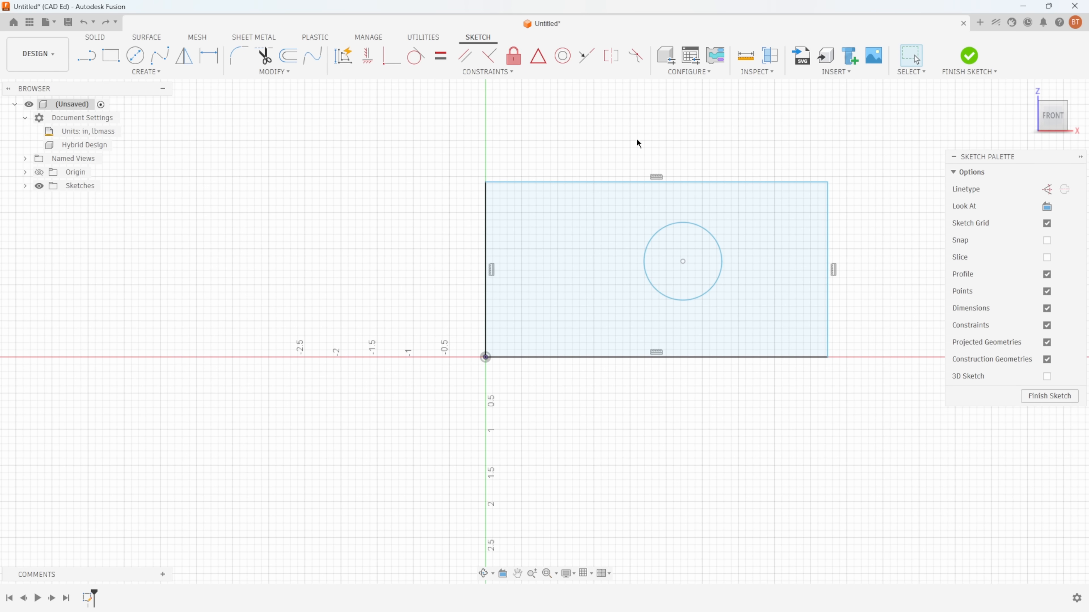
# Step: Apply Horizontal/Vertical constraints between the circle's center and the midpoints of the rectangle's top and right edges
pyautogui.click(371, 60)
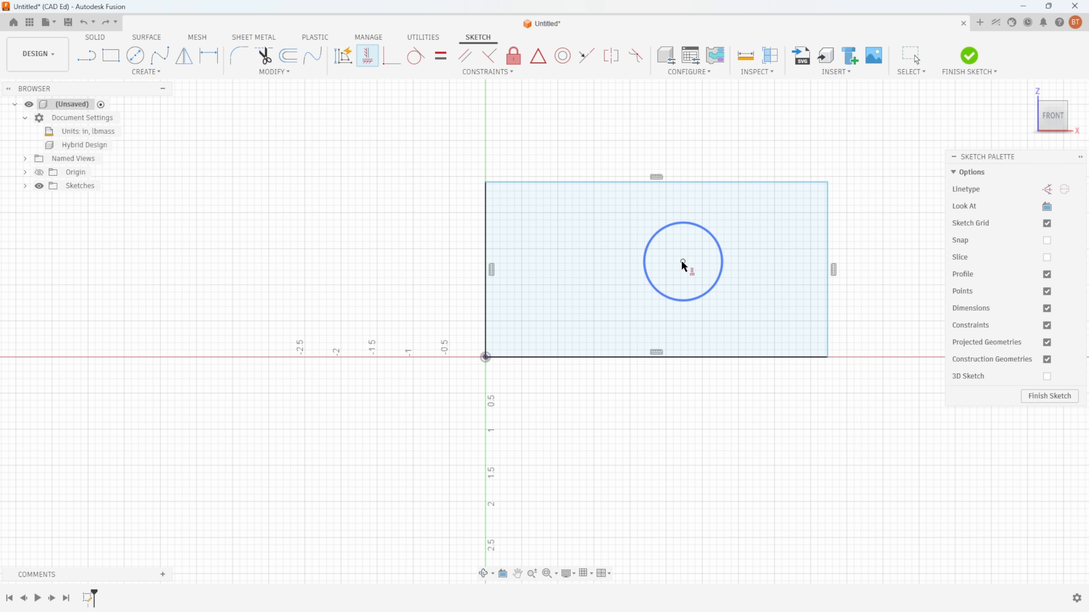
pyautogui.click(683, 261)
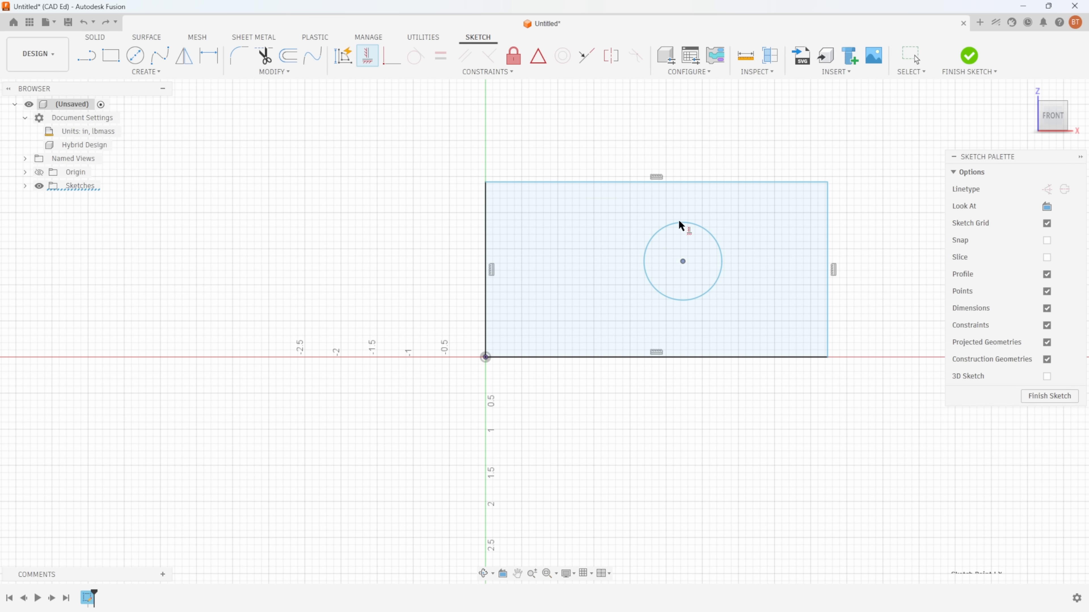
pyautogui.click(660, 187)
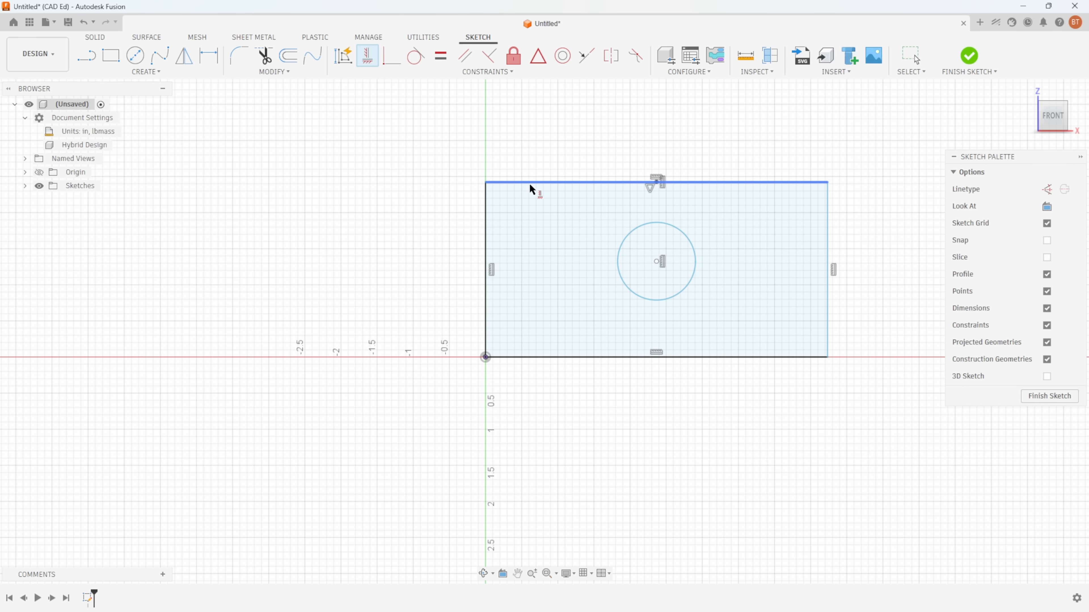
pyautogui.click(657, 182)
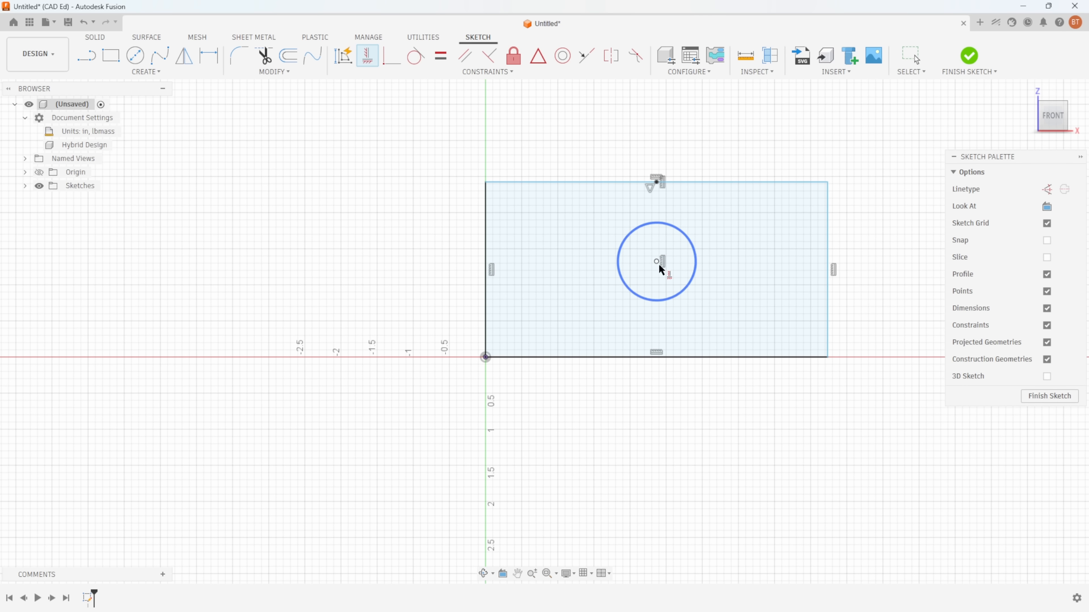
pyautogui.click(656, 262)
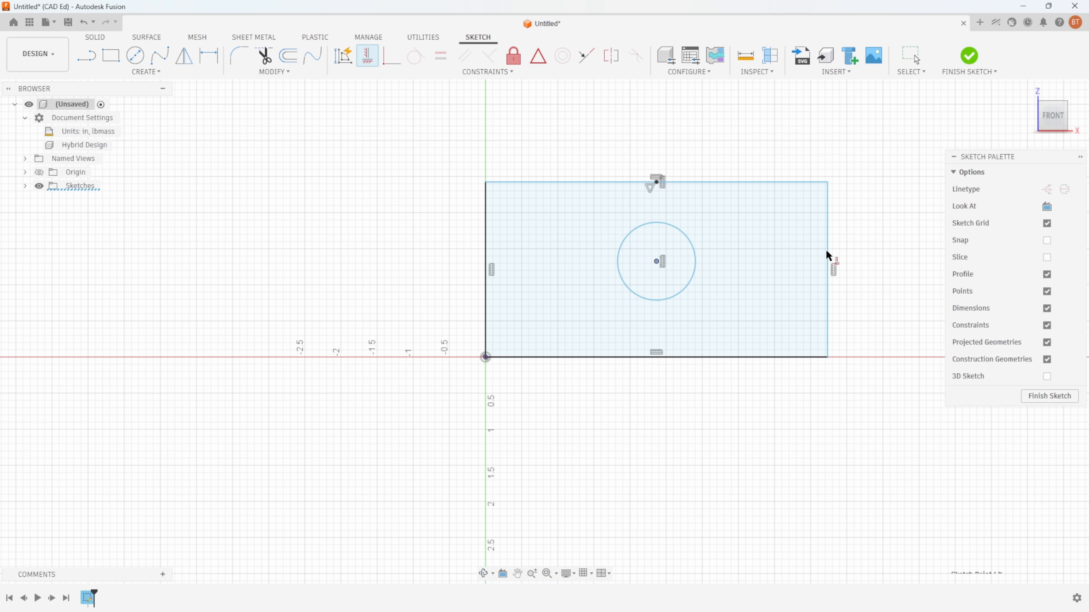
pyautogui.click(828, 271)
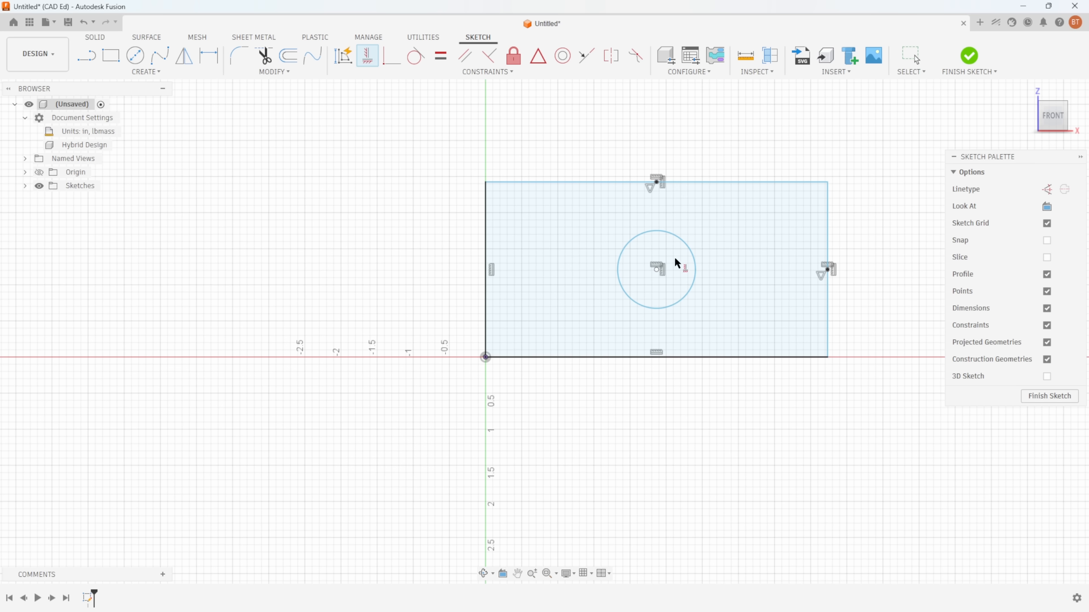
pyautogui.press('Escape')
# Step: Enlarge the rectangle by its upper-right corner, and undo the resize together with the circle's centering constraints
pyautogui.moveTo(828, 189)
pyautogui.mouseDown()
pyautogui.moveTo(748, 239)
pyautogui.moveTo(712, 214)
pyautogui.moveTo(790, 137)
pyautogui.moveTo(931, 130)
pyautogui.moveTo(868, 141)
pyautogui.moveTo(738, 214)
pyautogui.moveTo(901, 129)
pyautogui.moveTo(860, 136)
pyautogui.mouseUp()
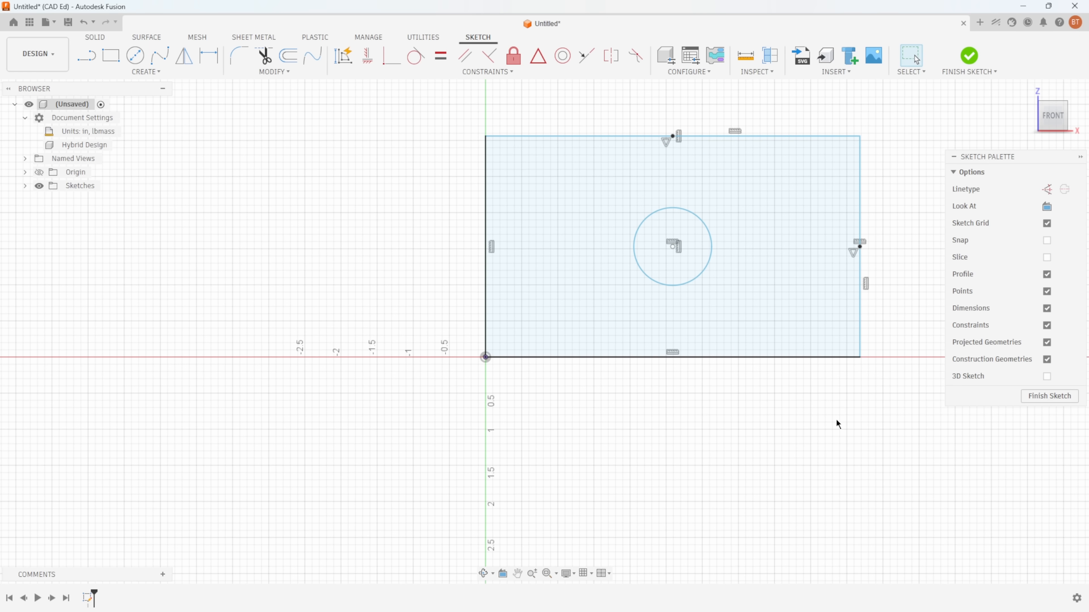
pyautogui.hotkey('ctrl', 'z')
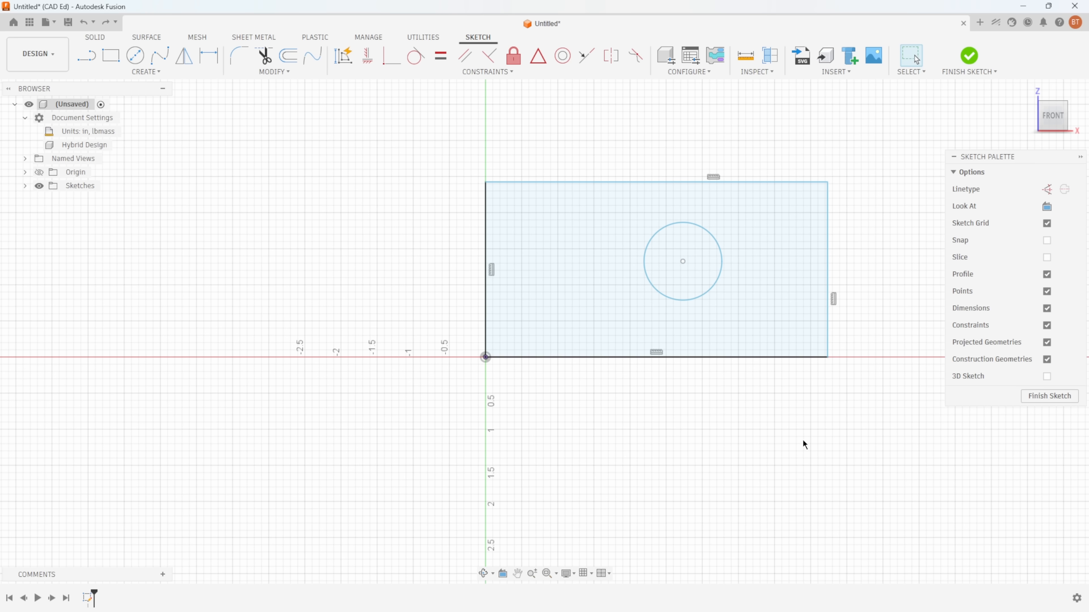
# Step: Center the circle again by aligning its center vertically with the top edge's midpoint and horizontally with the right edge's midpoint
pyautogui.click(364, 57)
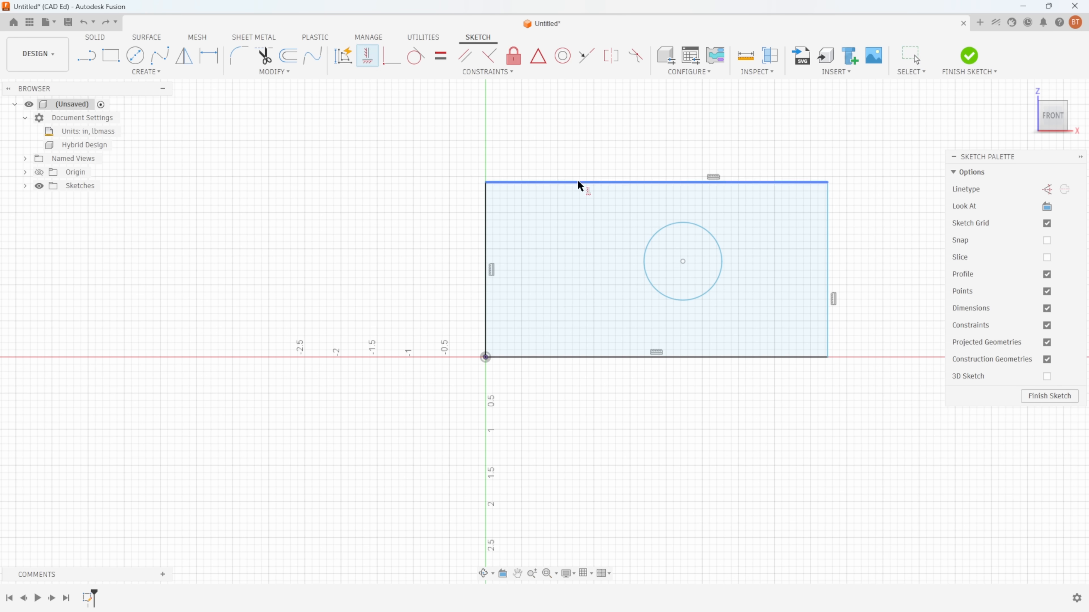
pyautogui.click(683, 261)
pyautogui.click(657, 182)
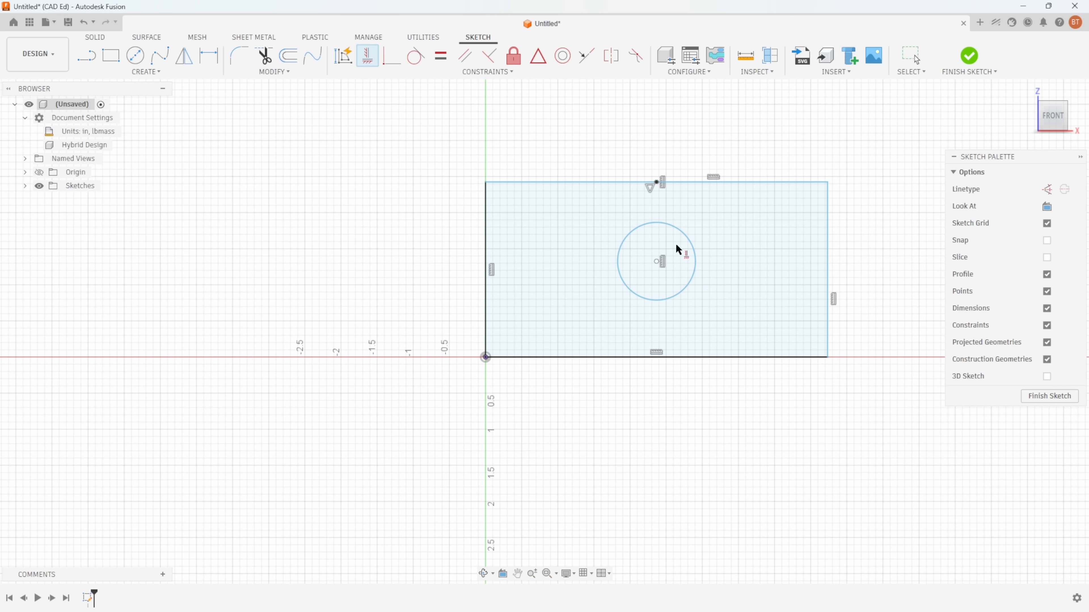
pyautogui.click(657, 262)
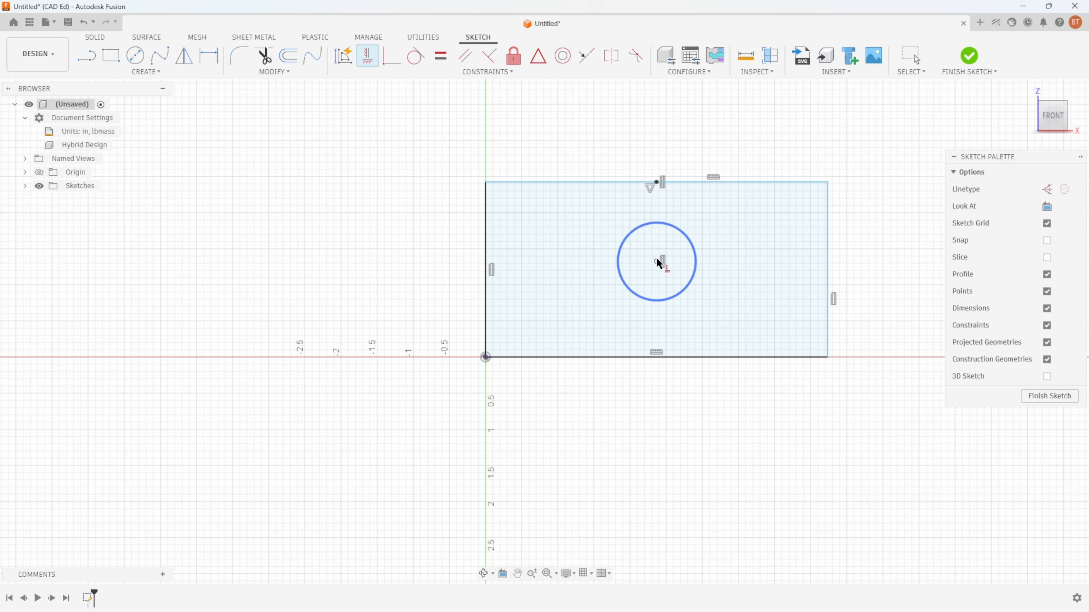
pyautogui.click(828, 270)
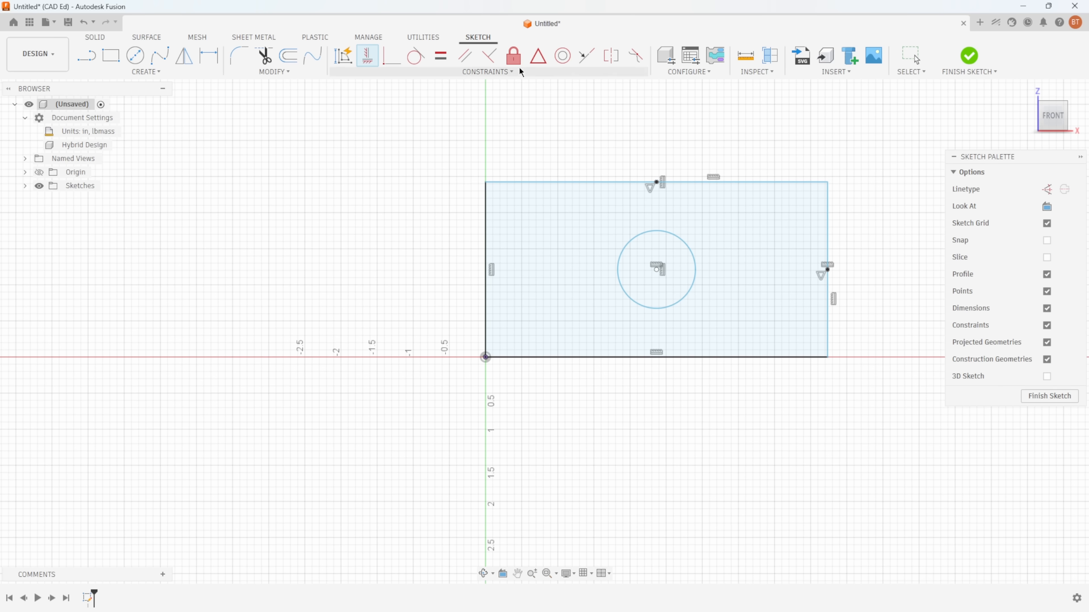
pyautogui.press('Escape')
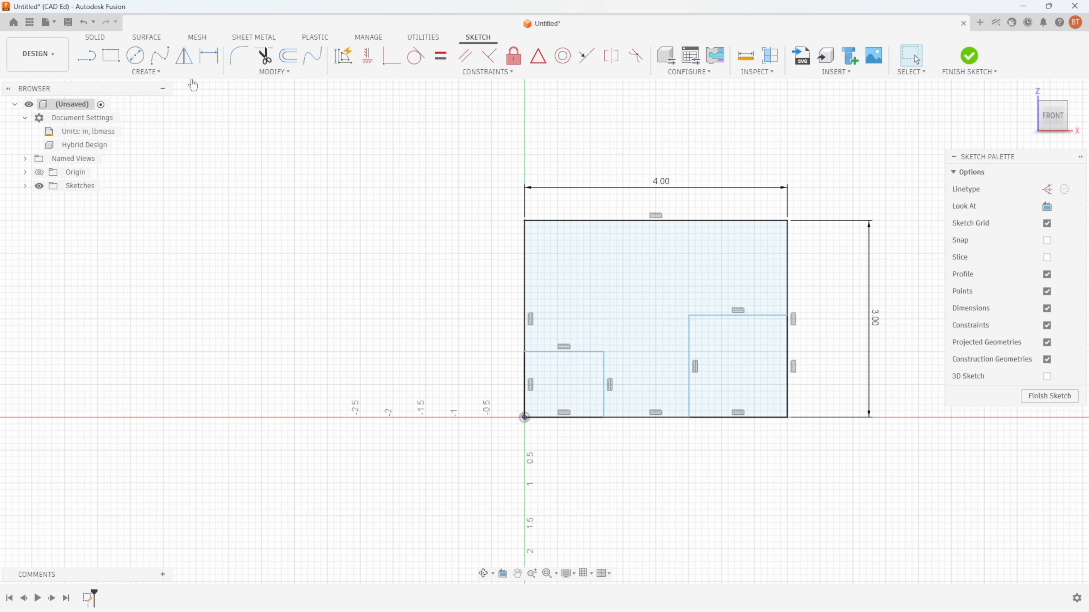
# Step: Dimension the small lower-left rectangle to 1.00 in wide and 0.75 in high
pyautogui.click(208, 55)
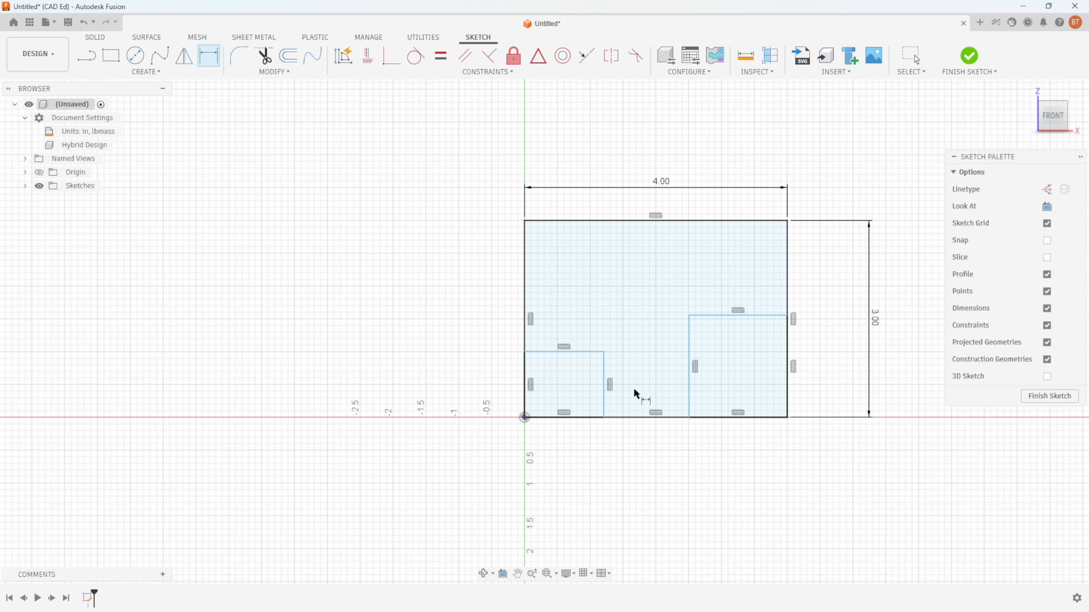
pyautogui.click(570, 351)
pyautogui.click(597, 326)
pyautogui.write('1.206831115')
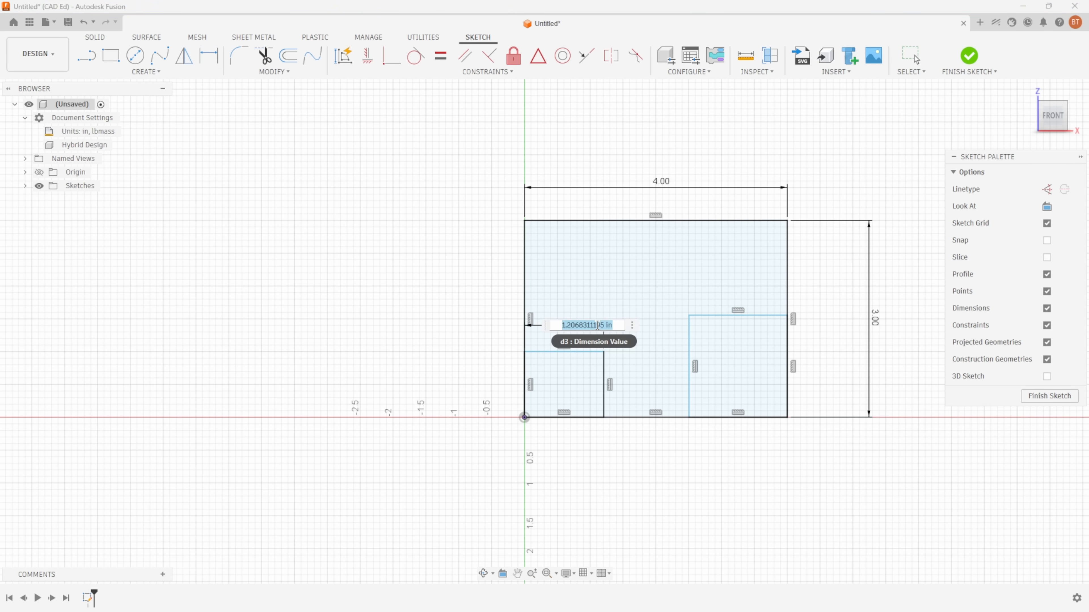
pyautogui.press('Return')
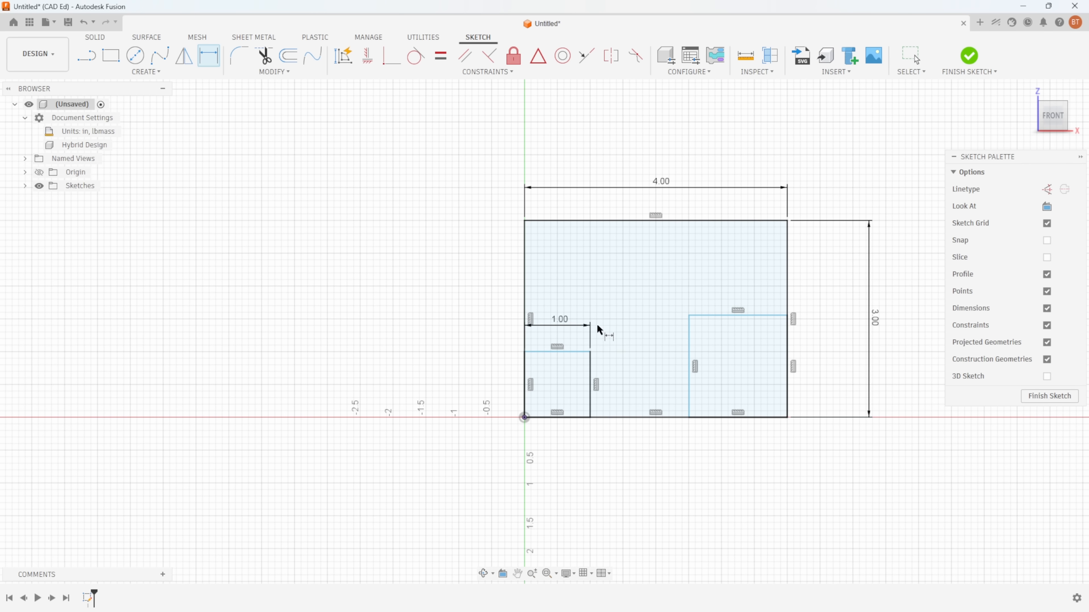
pyautogui.click(590, 376)
pyautogui.click(619, 376)
pyautogui.press('BackSpace')
pyautogui.write('.75')
pyautogui.press('Return')
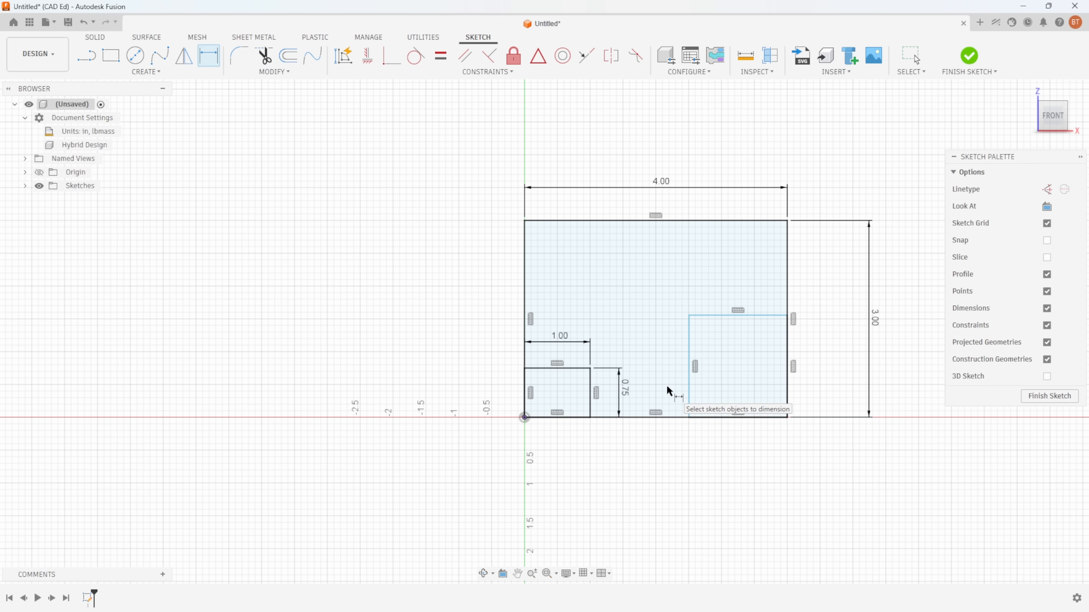
# Step: Dimension the lower-right rectangle to 0.75 in high and 1.00 in wide
pyautogui.click(692, 386)
pyautogui.click(666, 389)
pyautogui.press('BackSpace')
pyautogui.write('.75')
pyautogui.press('Return')
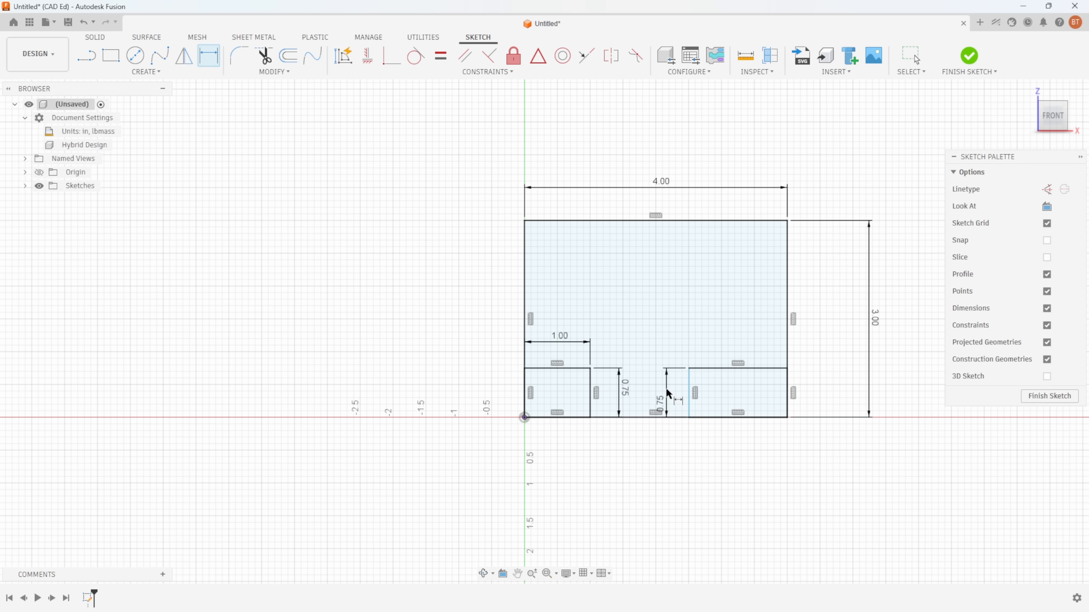
pyautogui.click(722, 368)
pyautogui.click(731, 349)
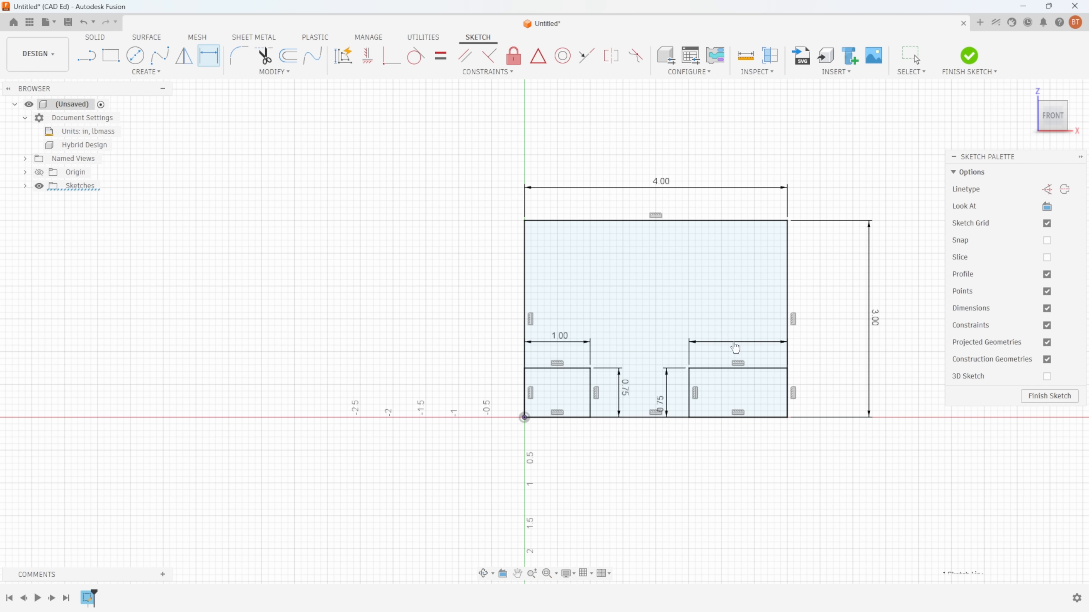
pyautogui.write('1')
pyautogui.press('Return')
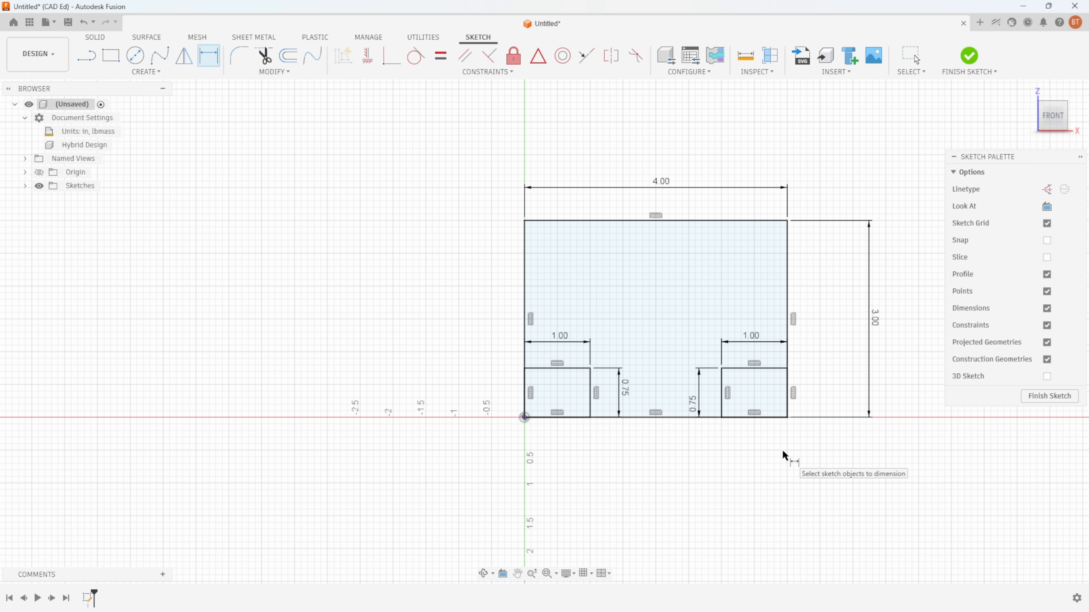
# Step: Undo the height and width dimensions of the lower-right rectangle
pyautogui.hotkey('ctrl', 'z')
pyautogui.hotkey('ctrl', 'z')
pyautogui.hotkey('ctrl', 'z')
pyautogui.hotkey('ctrl', 'z')
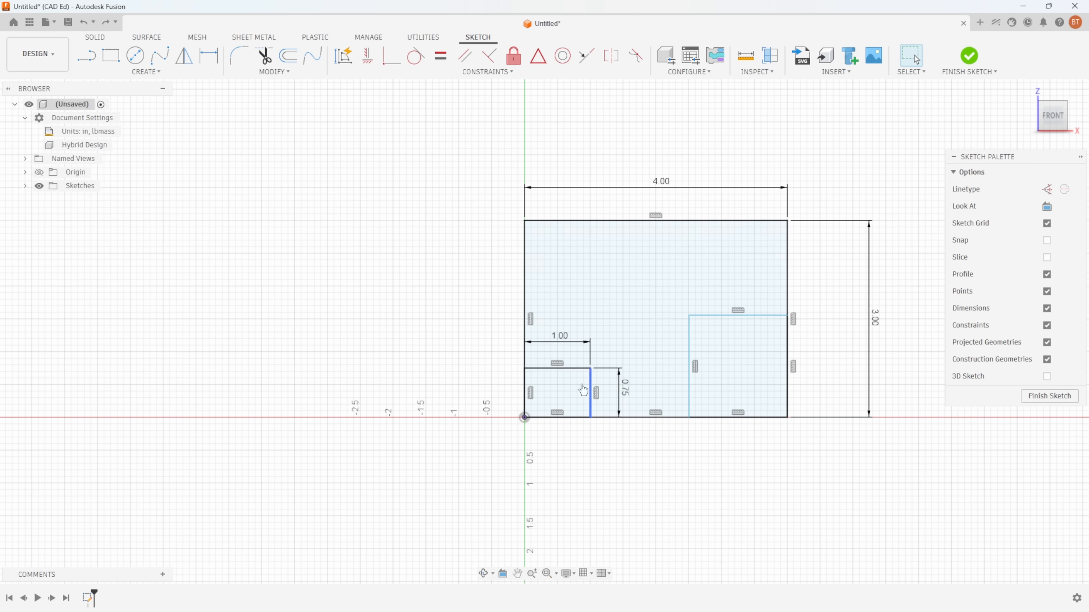
# Step: Apply Equal constraints so the lower-right rectangle's inner side and top edge match those of the lower-left rectangle
pyautogui.click(442, 62)
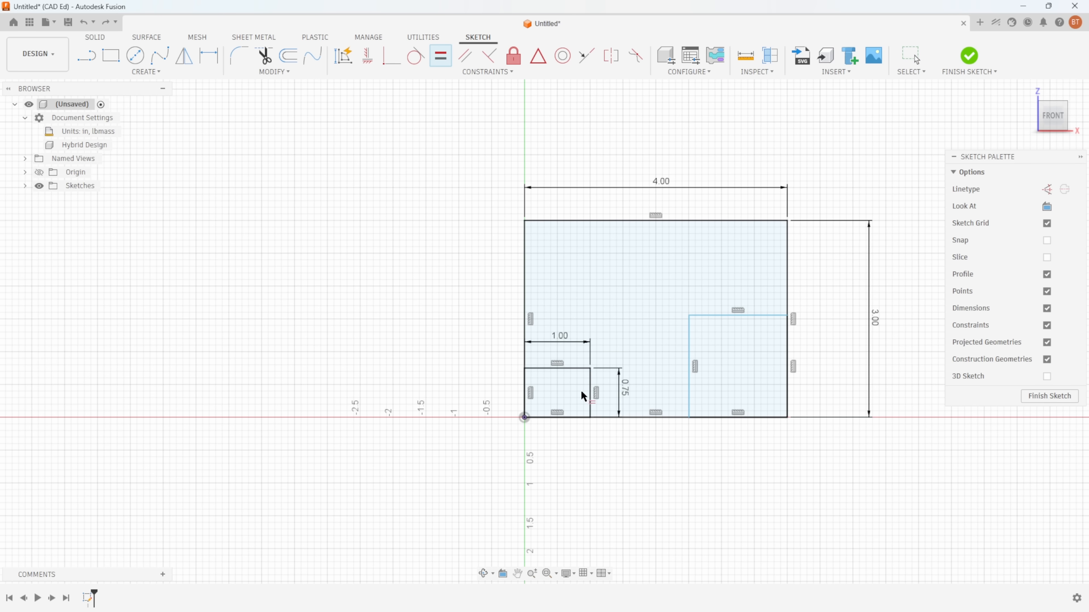
pyautogui.click(589, 395)
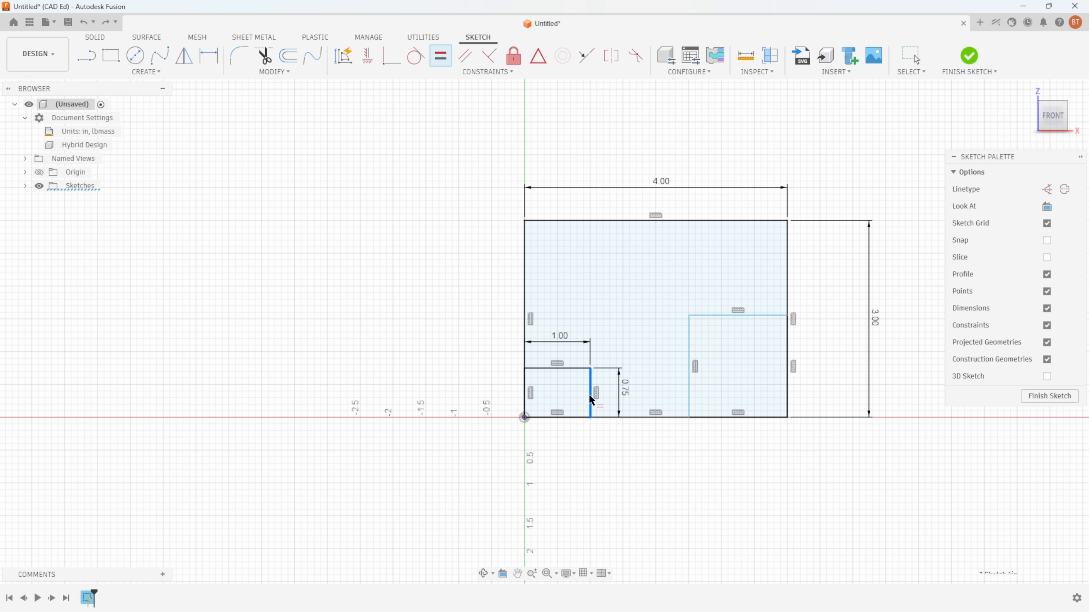
pyautogui.click(689, 389)
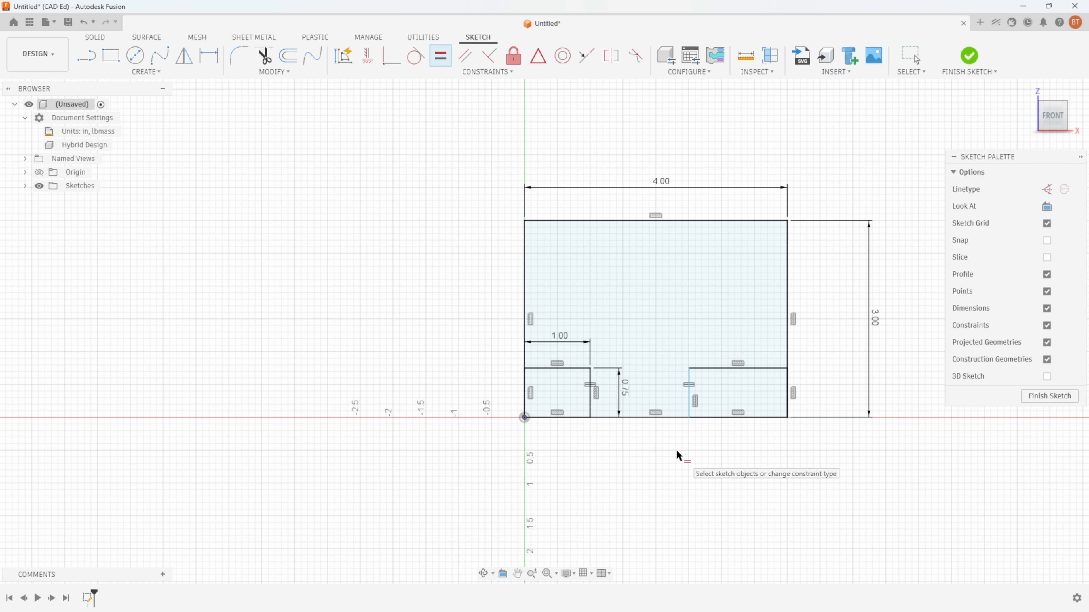
pyautogui.click(555, 368)
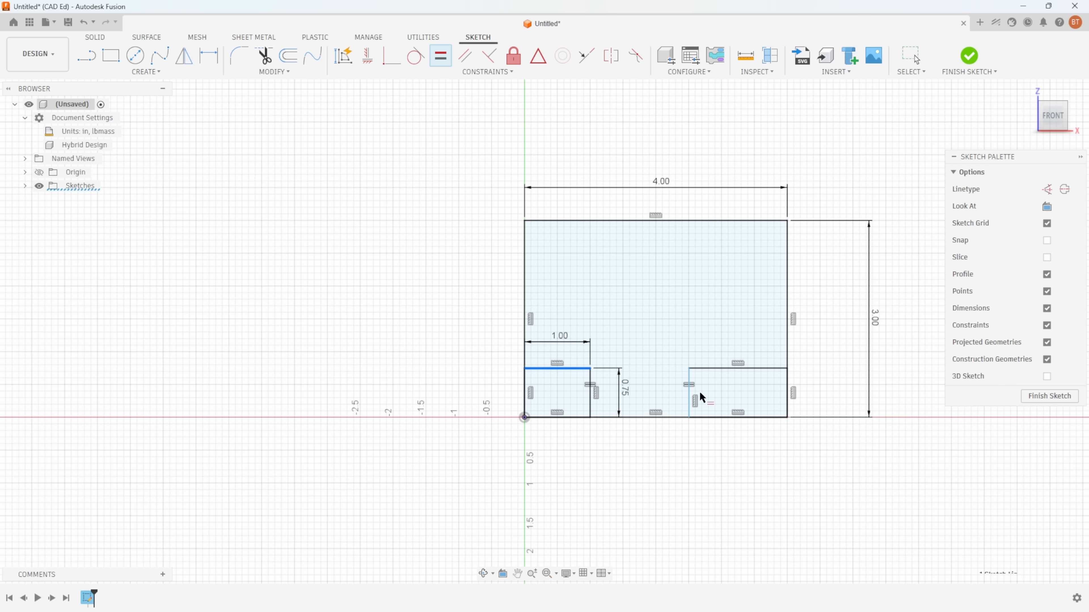
pyautogui.click(734, 369)
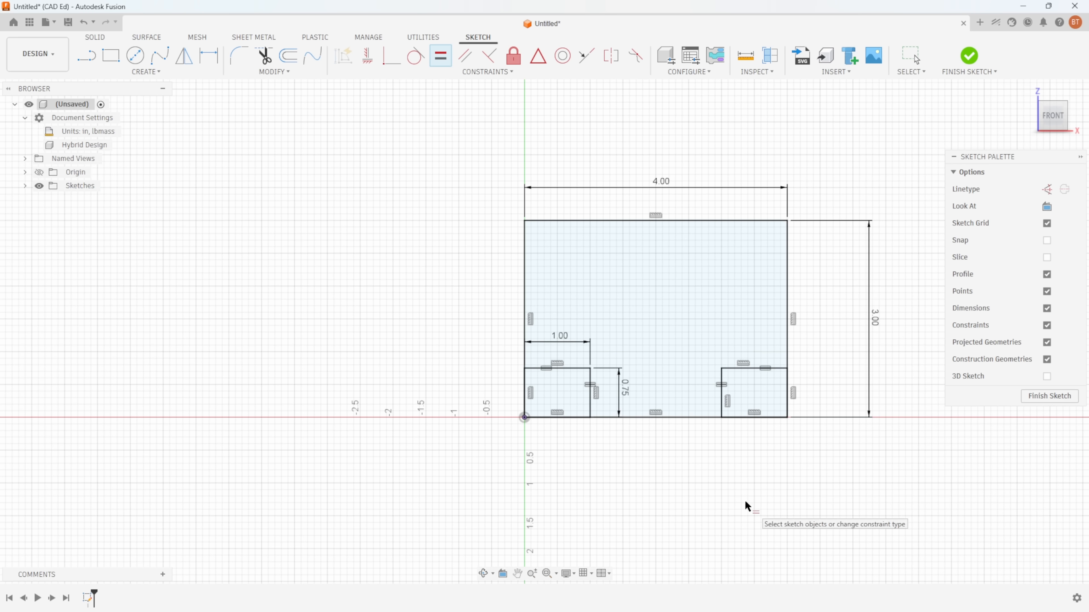
pyautogui.press('Escape')
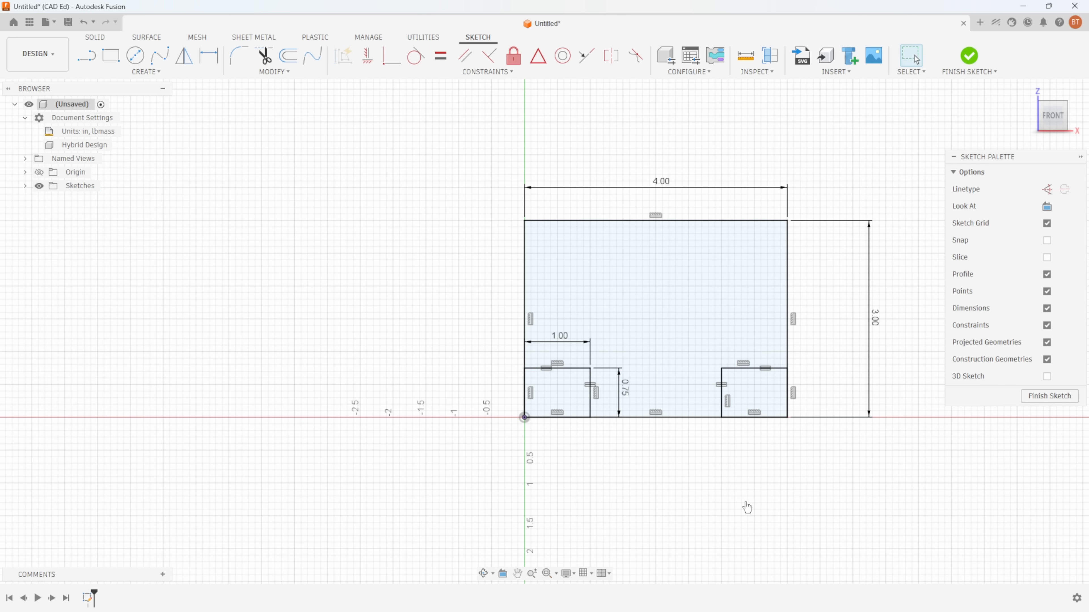
# Step: Set the lower-left rectangle's width to 1.5 in and its height to 0.875 in
pyautogui.click(25, 185)
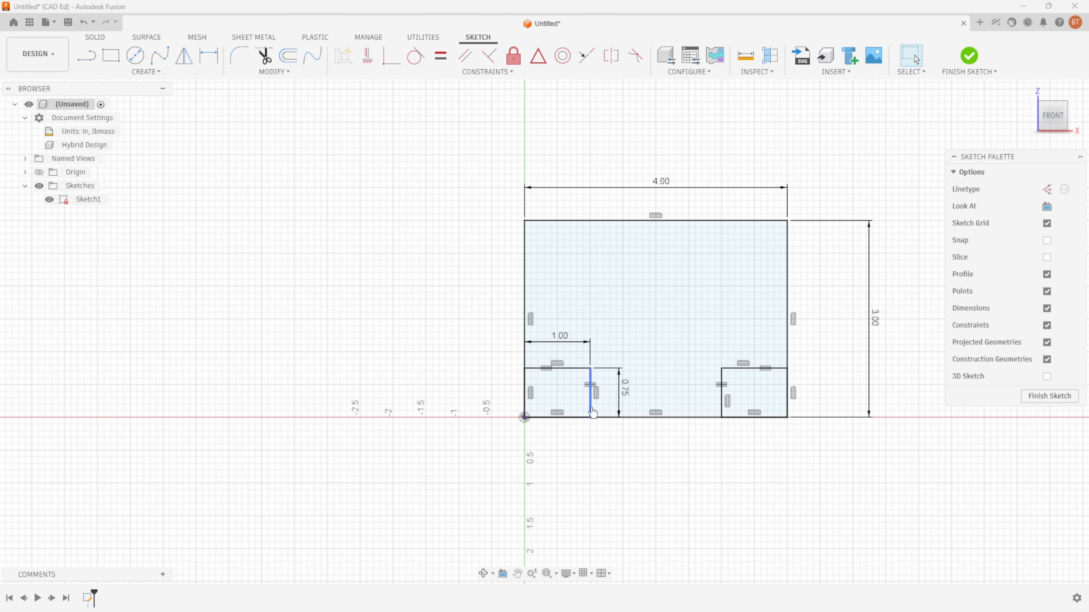
pyautogui.doubleClick(560, 340)
pyautogui.write('1.5')
pyautogui.press('Return')
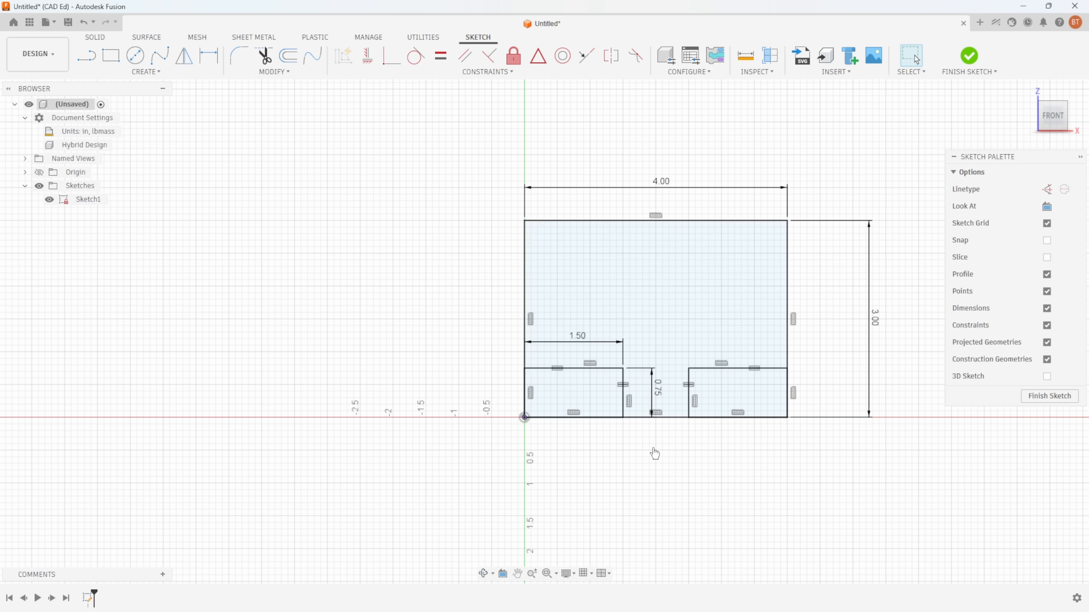
pyautogui.doubleClick(659, 391)
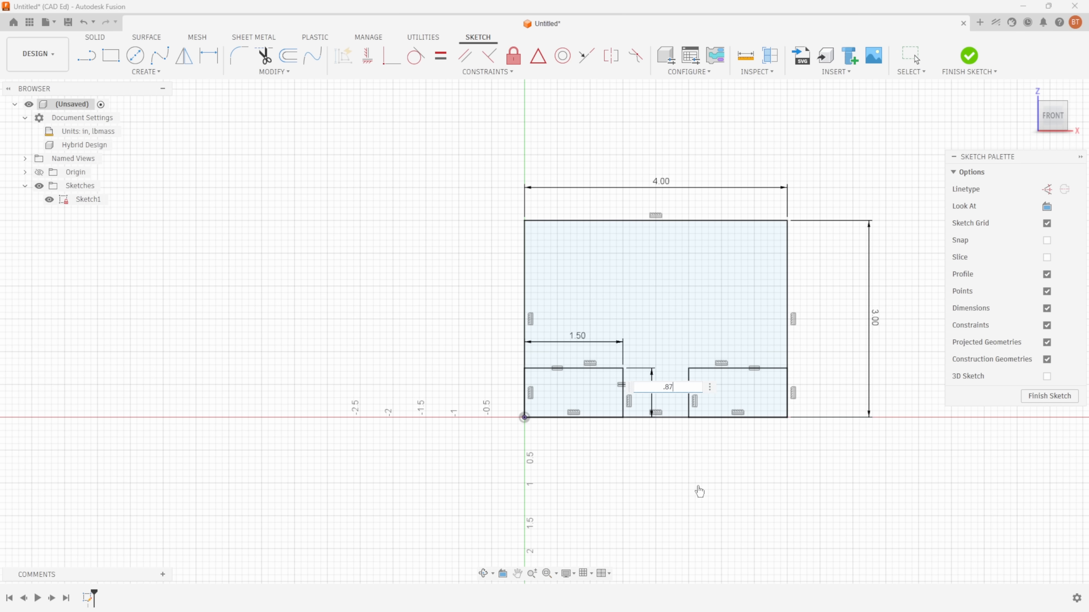
pyautogui.press('Return')
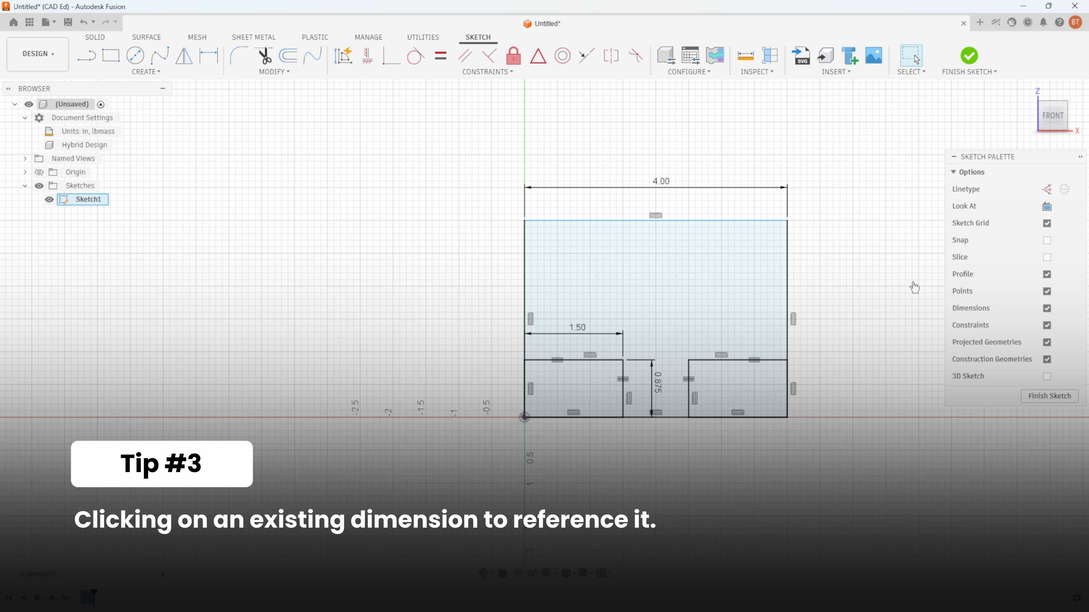
# Step: Dimension the large rectangle's height by referencing its existing overall width dimension
pyautogui.press('d')
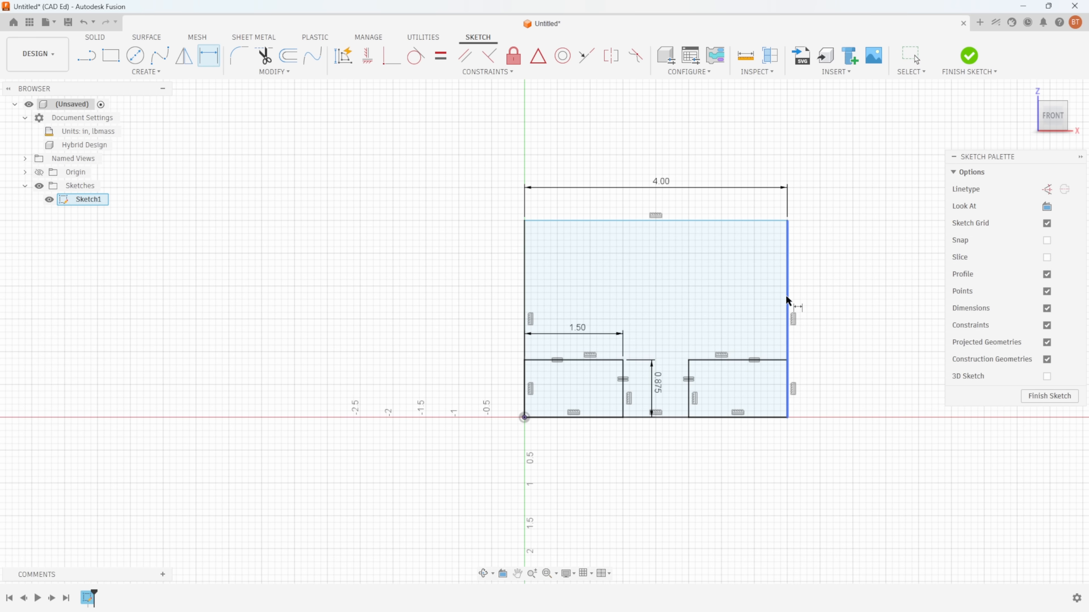
pyautogui.click(788, 296)
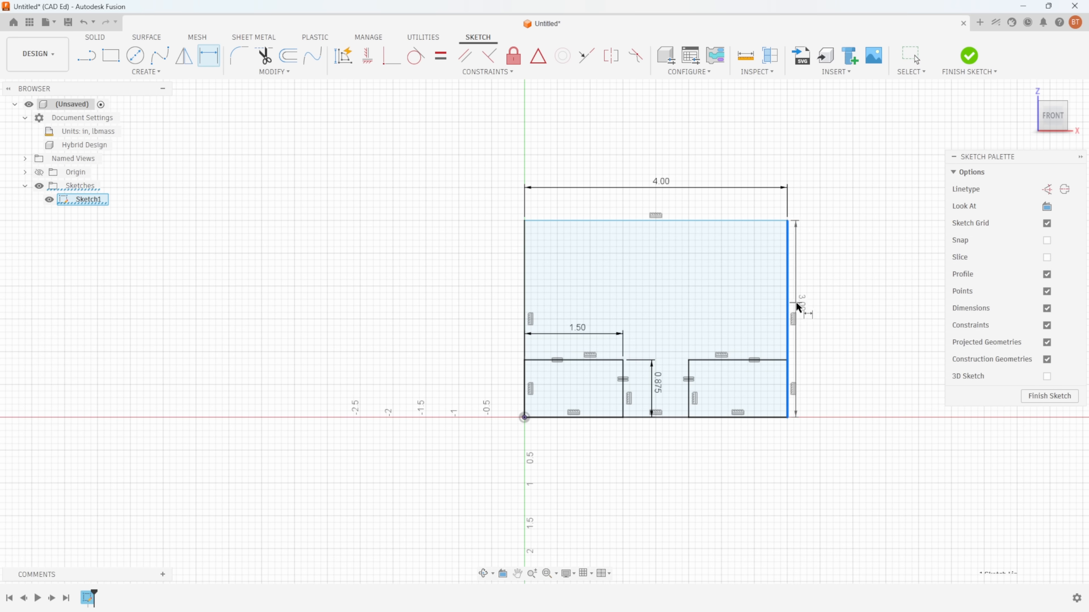
pyautogui.click(839, 314)
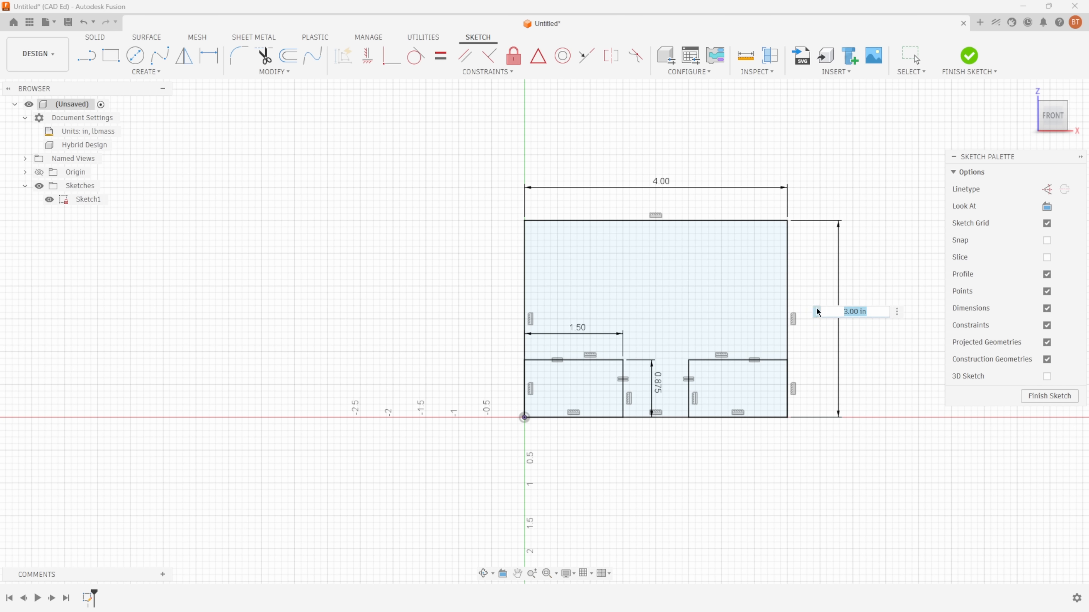
pyautogui.click(663, 188)
pyautogui.press('Return')
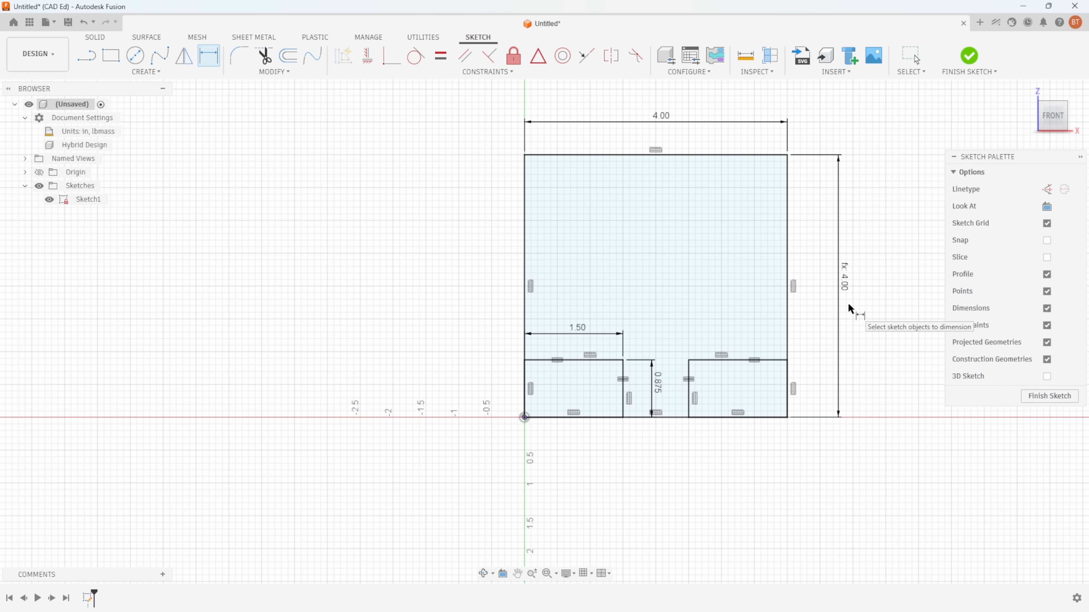
pyautogui.press('Escape')
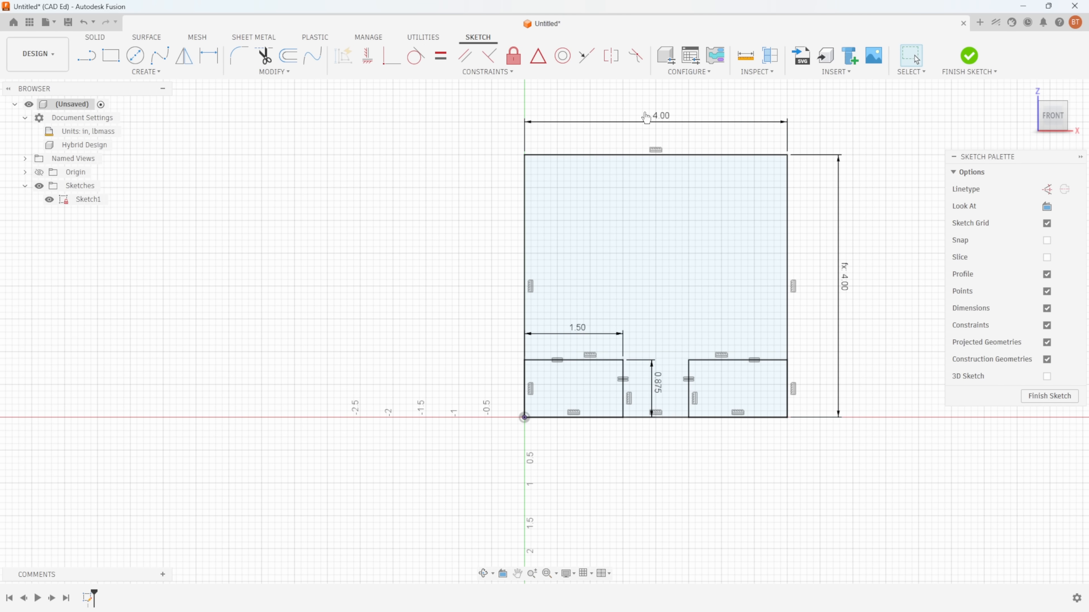
# Step: Set the large rectangle's overall width dimension to 3.5 in
pyautogui.doubleClick(657, 121)
pyautogui.write('3.')
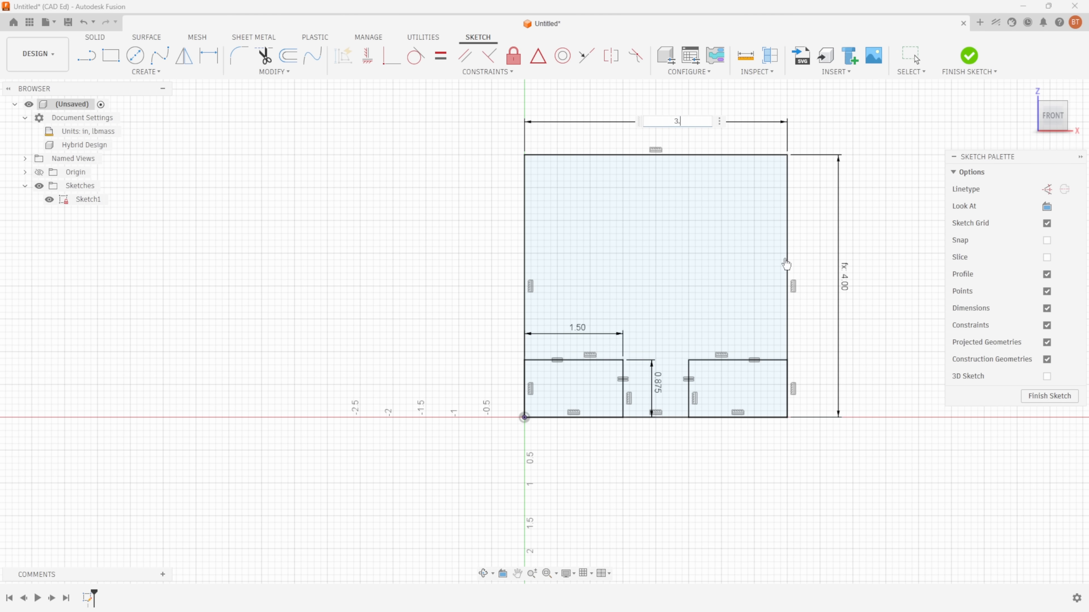
pyautogui.write('5')
pyautogui.press('Return')
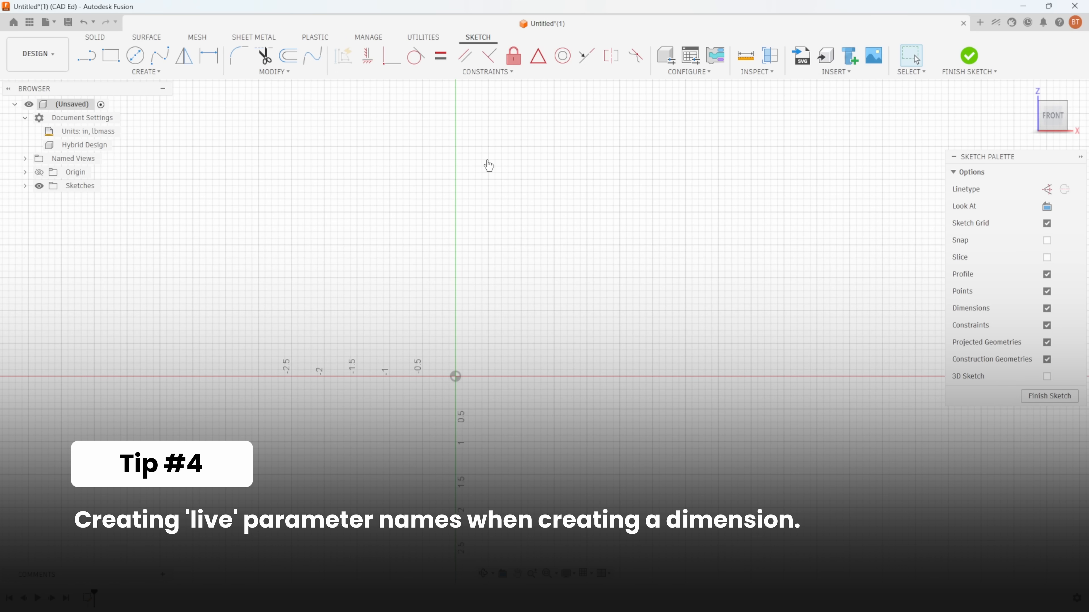
# Step: Sketch a rectangle from the origin with named dimensions: length=24 for its width and thickness=.75 for its height
pyautogui.click(110, 56)
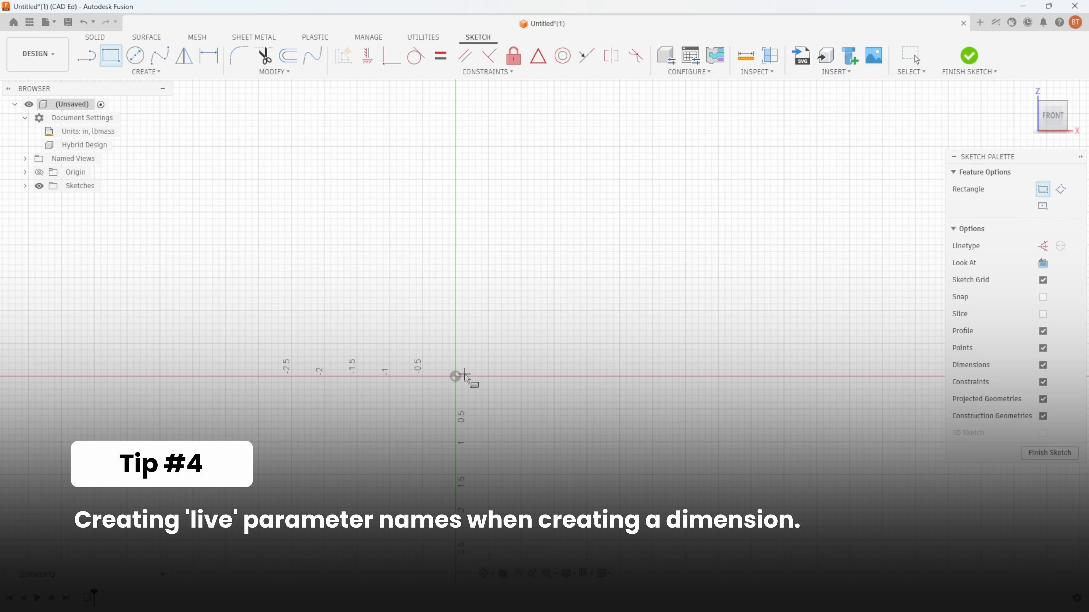
pyautogui.click(456, 376)
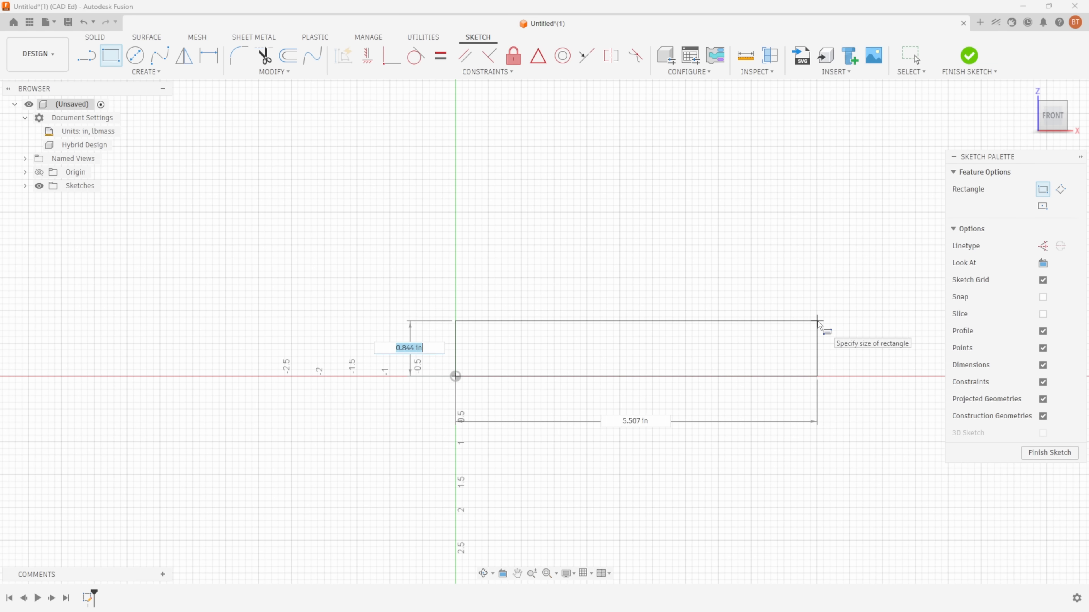
pyautogui.press('Tab')
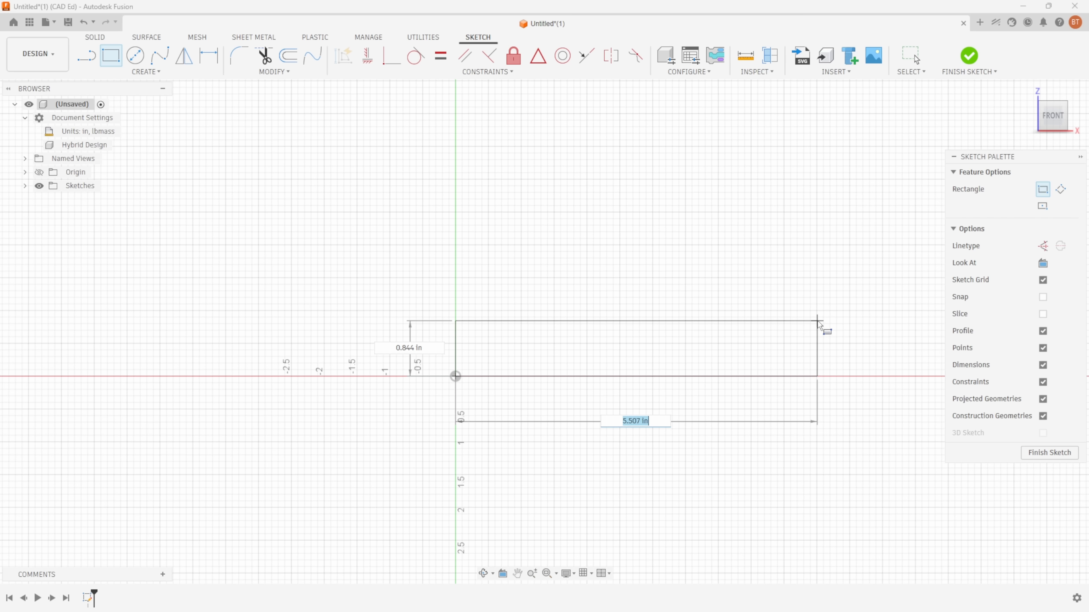
pyautogui.write('1ength=24')
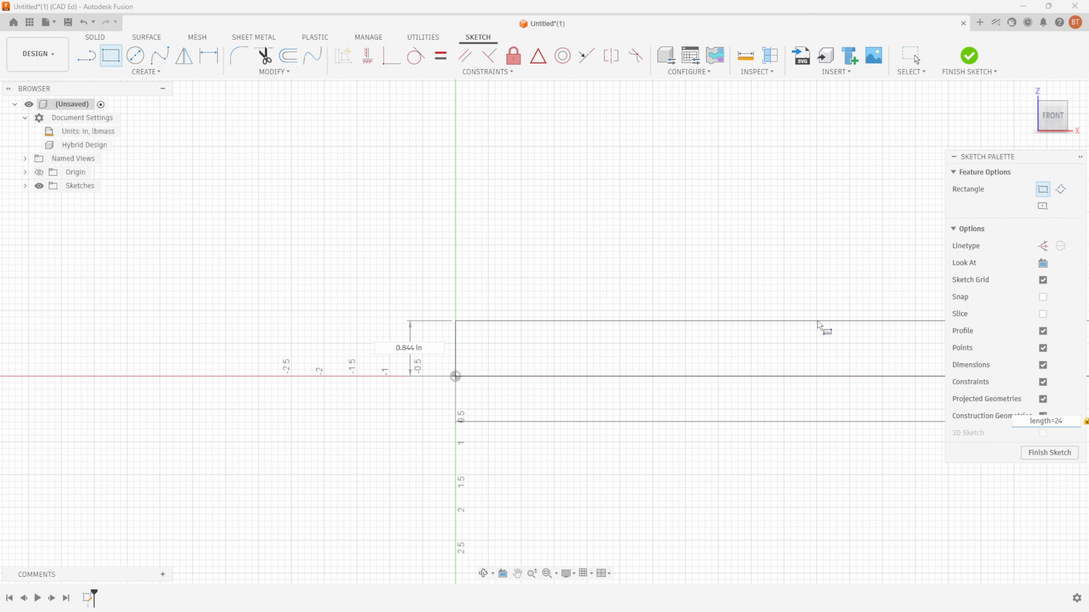
pyautogui.scroll(-8, 819, 325)
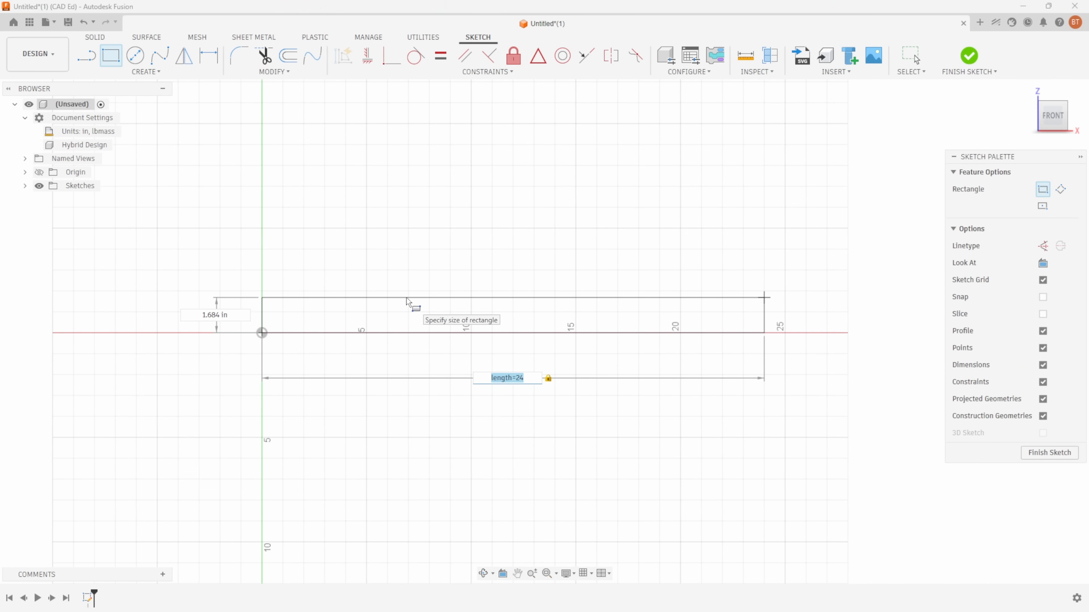
pyautogui.press('Tab')
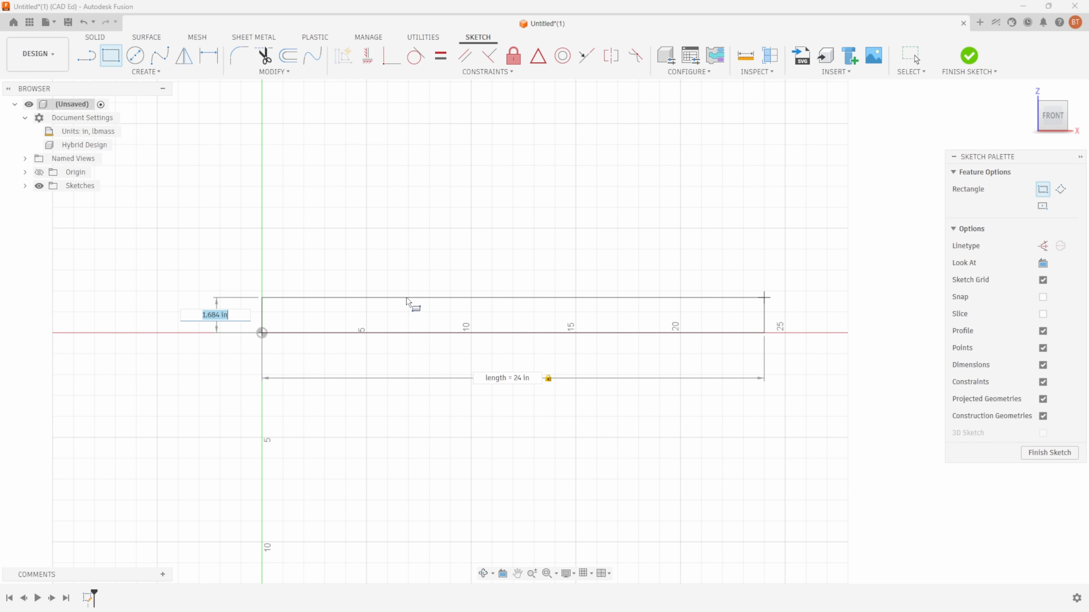
pyautogui.write('thickness=.75')
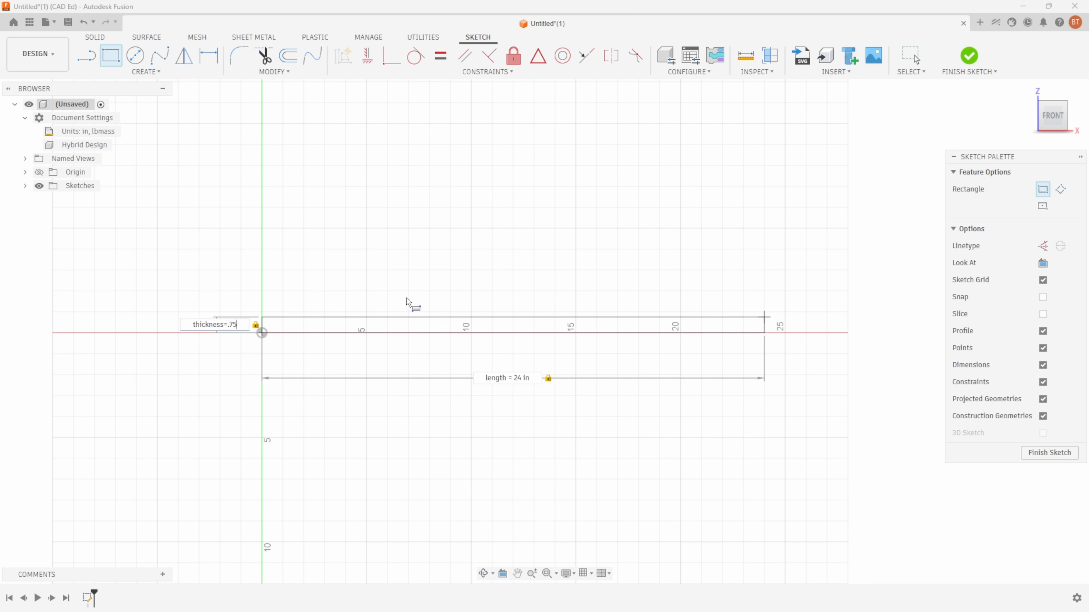
pyautogui.press('Return')
pyautogui.press('Escape')
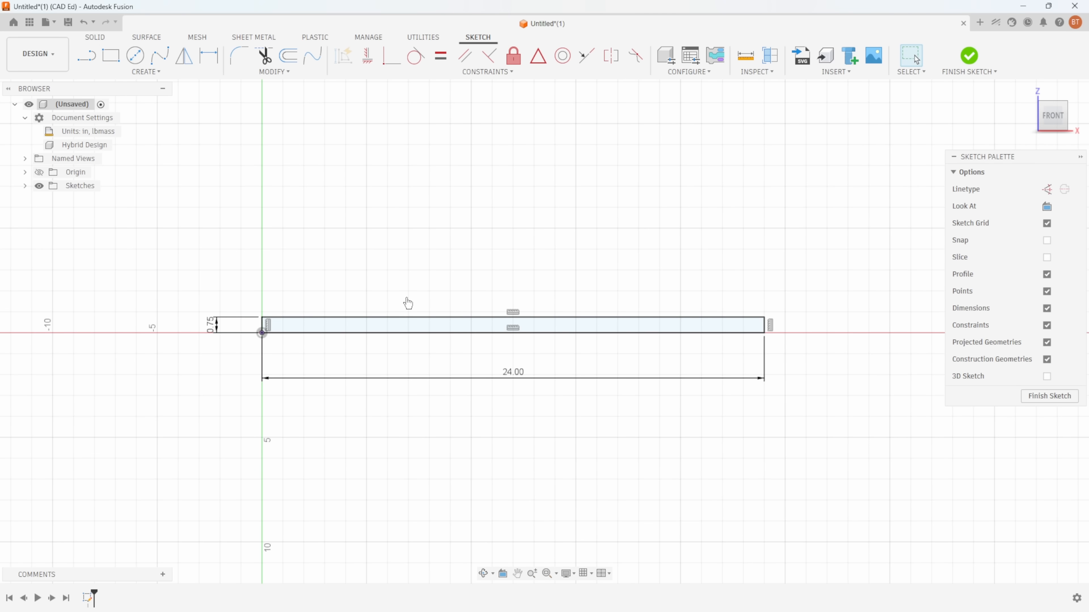
# Step: Add a user parameter named depth with unit in and expression 12
pyautogui.click(281, 72)
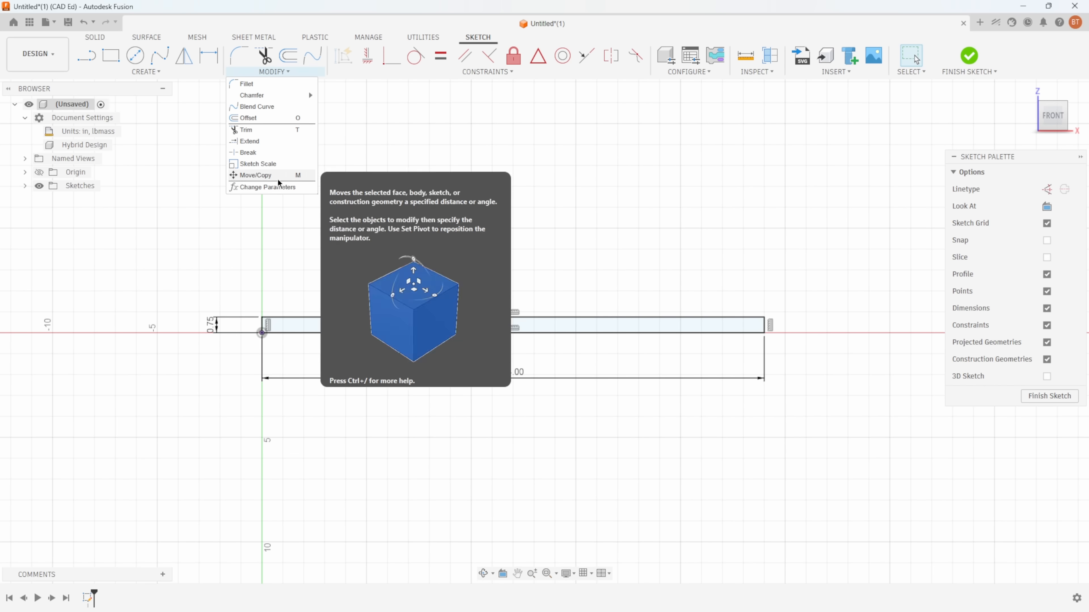
pyautogui.click(277, 189)
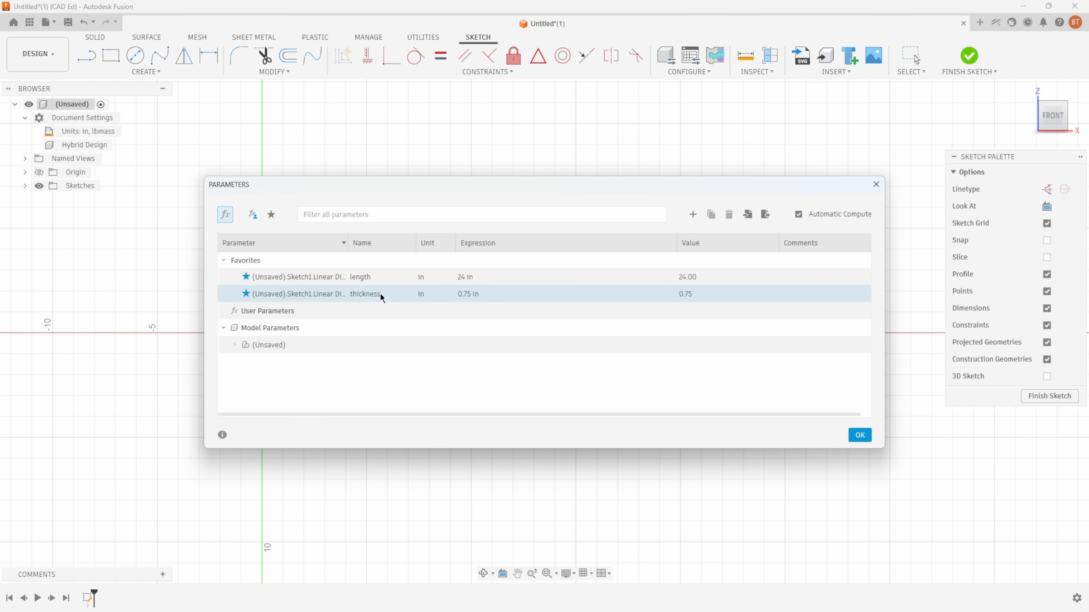
pyautogui.click(693, 214)
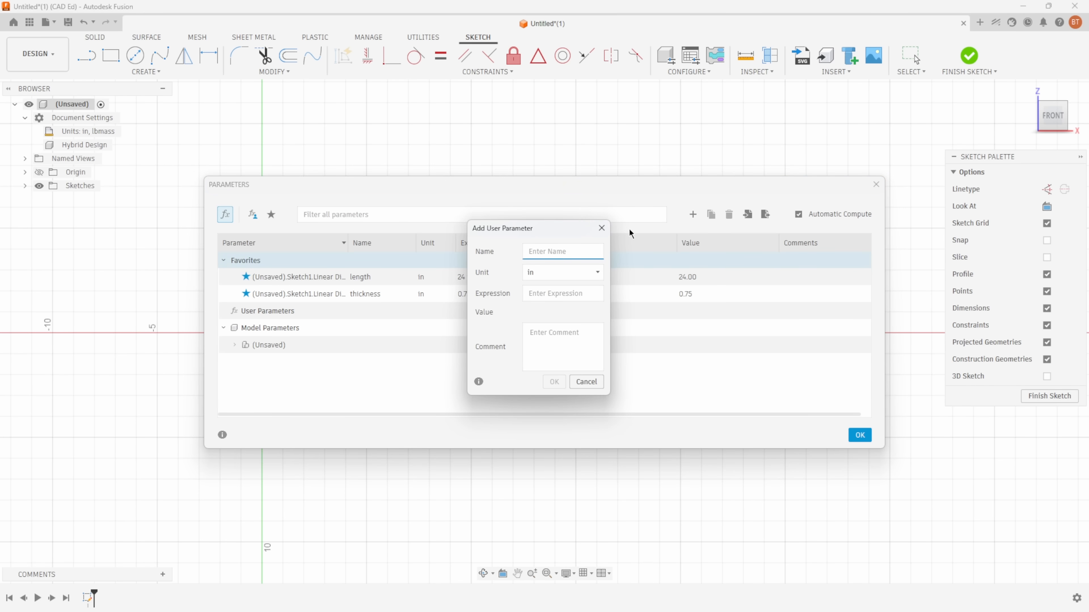
pyautogui.write('depth')
pyautogui.click(546, 291)
pyautogui.write('12')
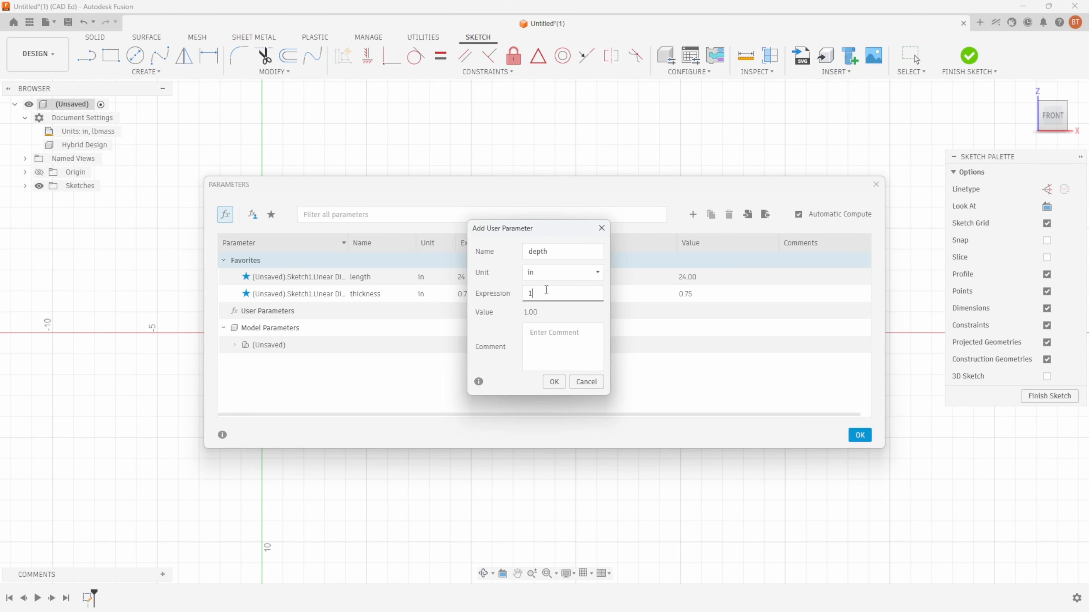
pyautogui.click(554, 382)
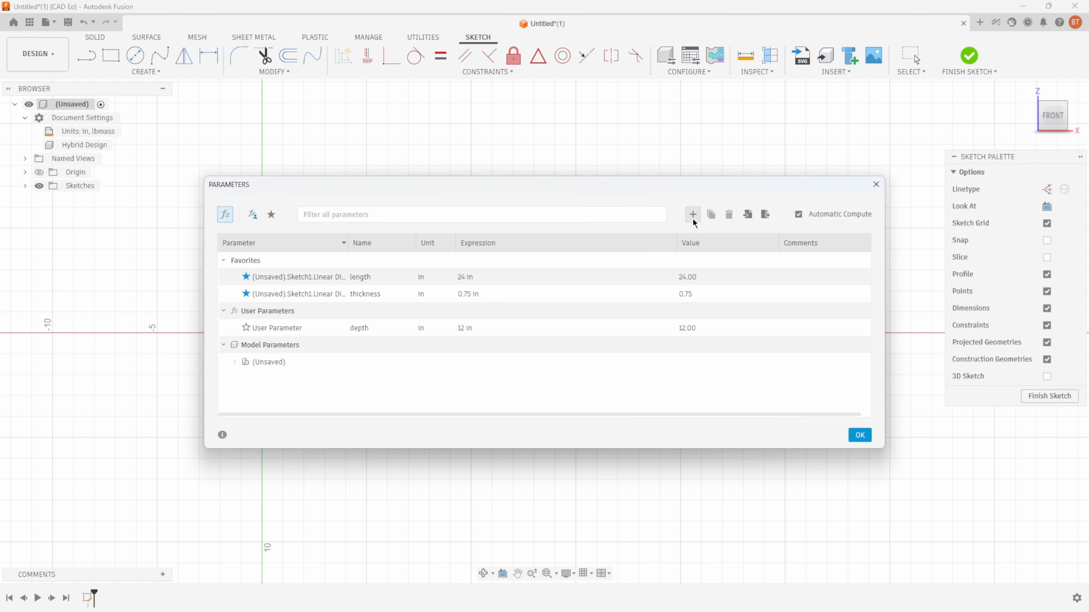
pyautogui.click(859, 435)
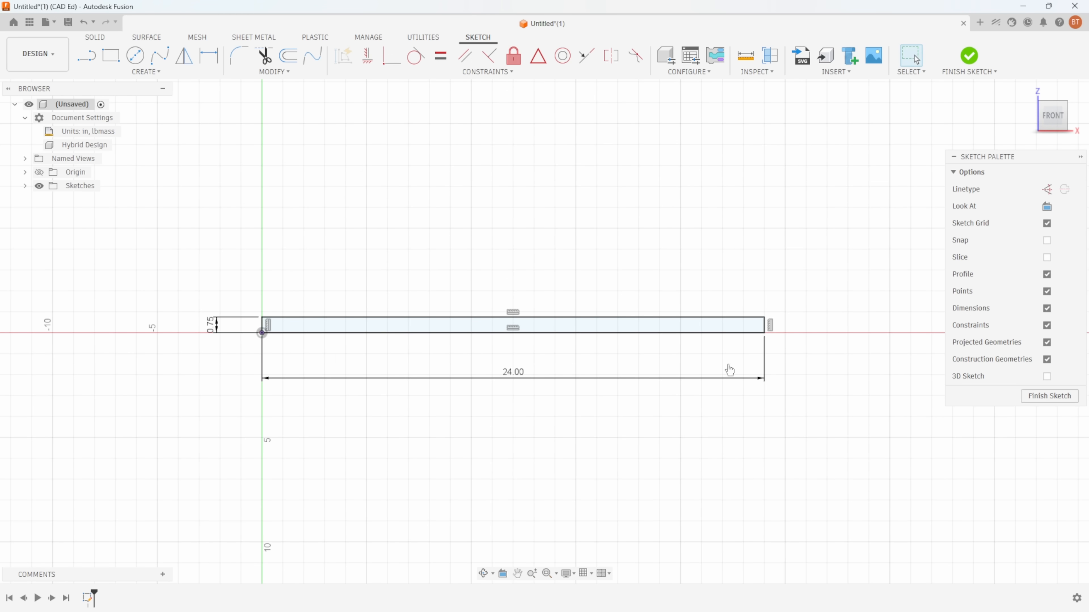
# Step: Try deleting the board rectangle's thickness dimension and undo the deletion
pyautogui.click(209, 56)
pyautogui.press('Escape')
pyautogui.click(215, 330)
pyautogui.press('Delete')
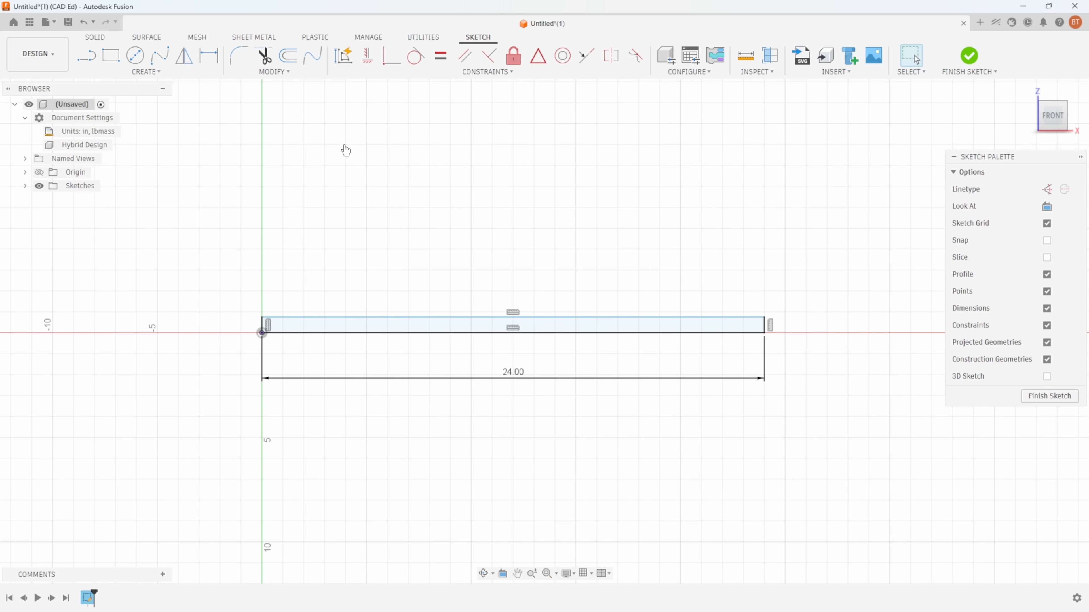
pyautogui.hotkey('ctrl', 'z')
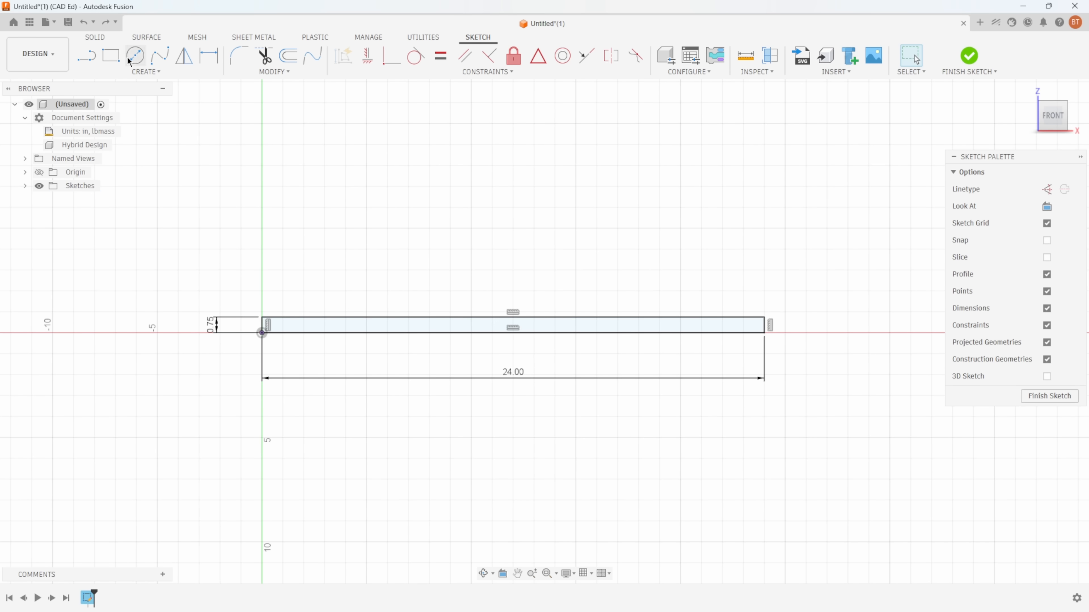
# Step: Sketch a small rectangle about 1.03 in wide across the board's upper edge, near the origin end
pyautogui.press('r')
pyautogui.scroll(2, 291, 260)
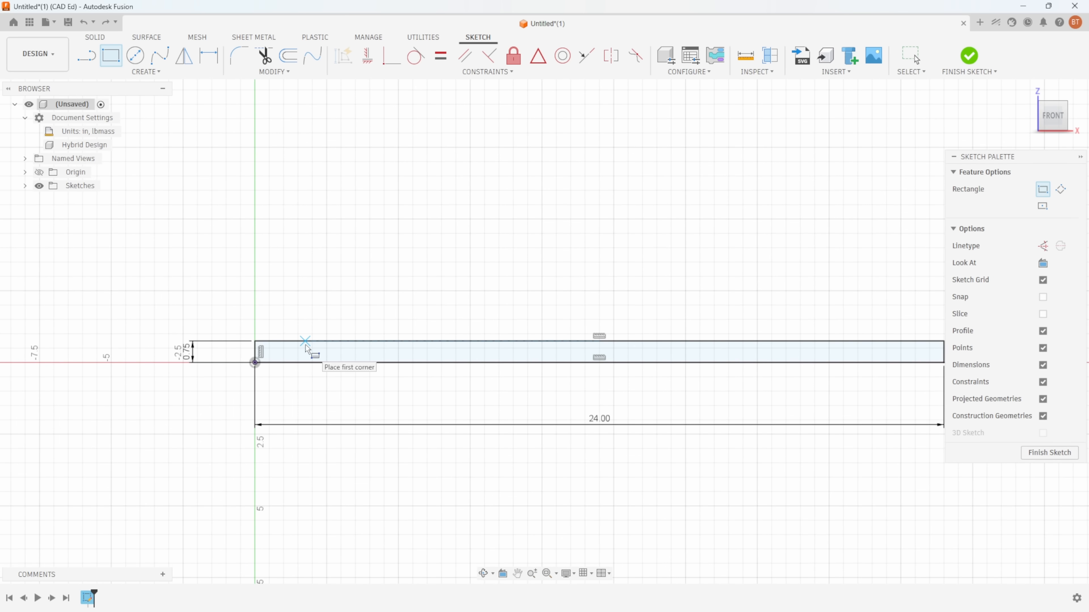
pyautogui.click(305, 313)
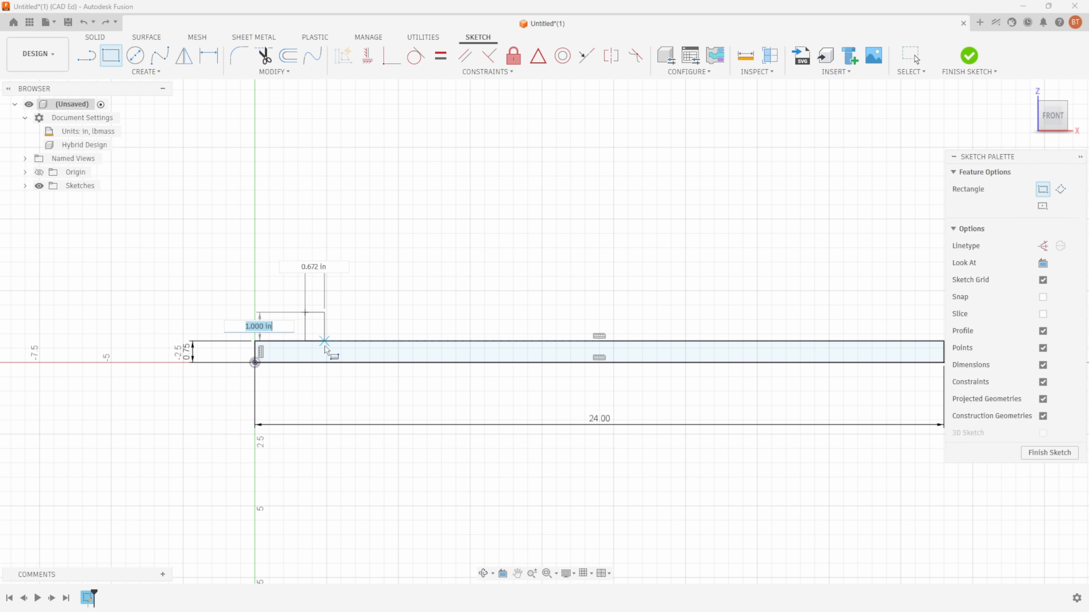
pyautogui.click(334, 351)
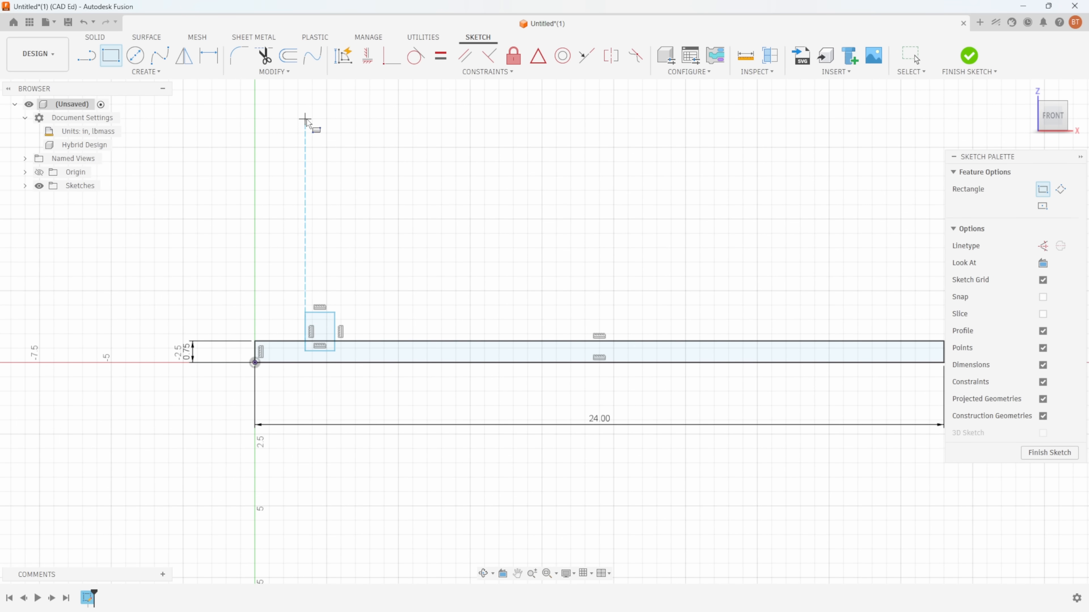
# Step: Dimension the small rectangle's width with a new named parameter, dado_width=thickness
pyautogui.click(210, 58)
pyautogui.scroll(2, 302, 266)
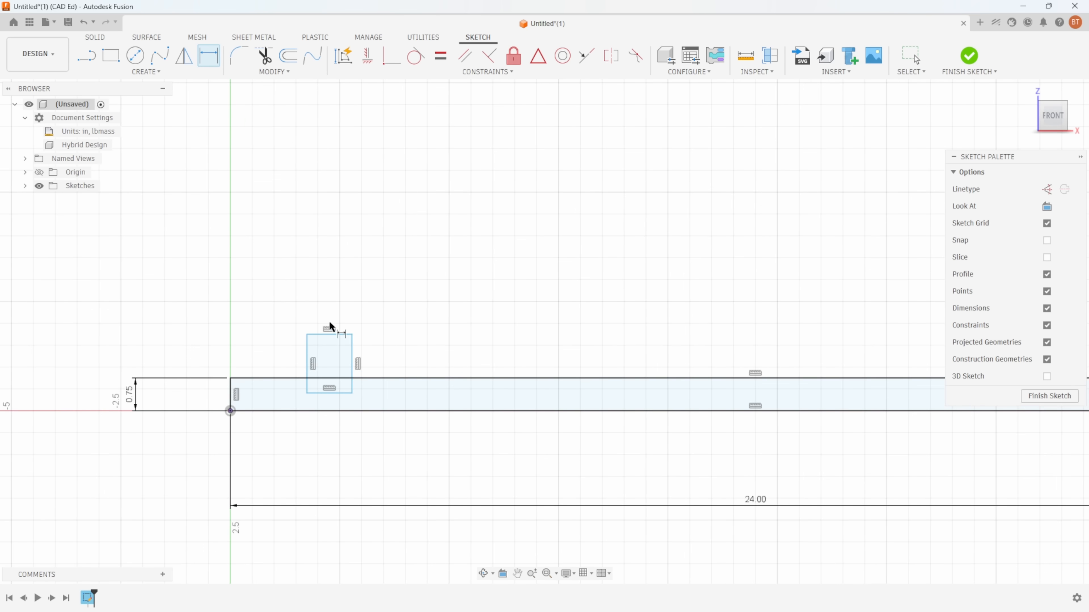
pyautogui.click(326, 334)
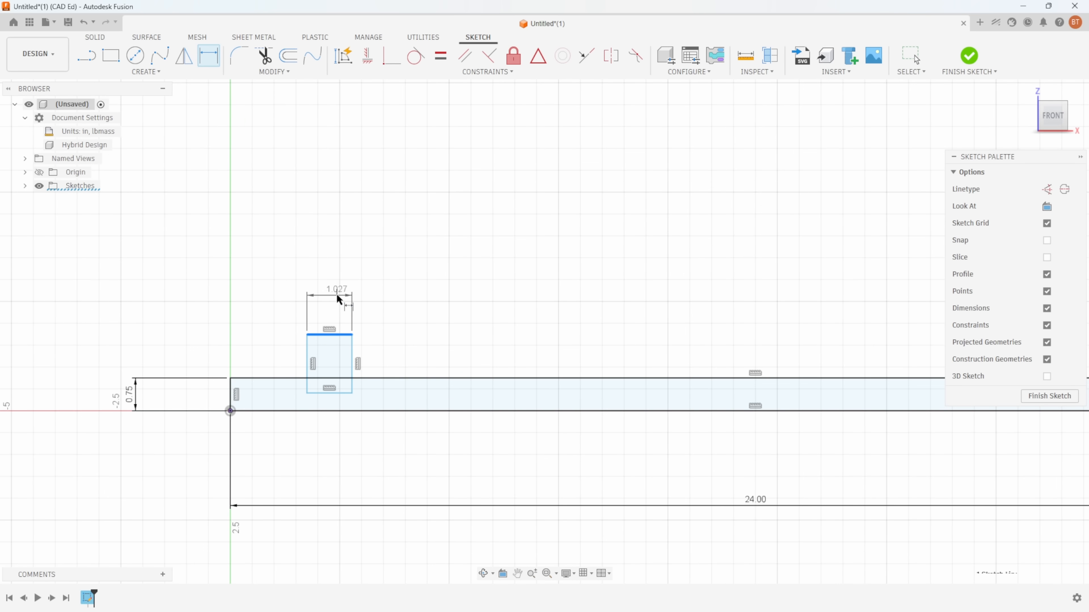
pyautogui.click(328, 292)
pyautogui.write('dado_width=')
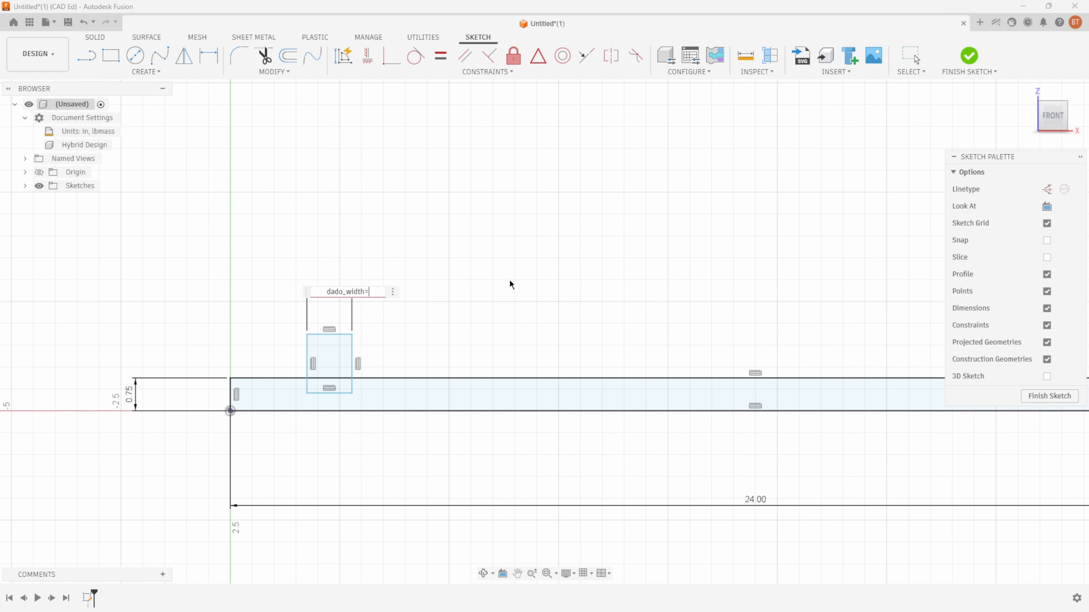
pyautogui.write('t')
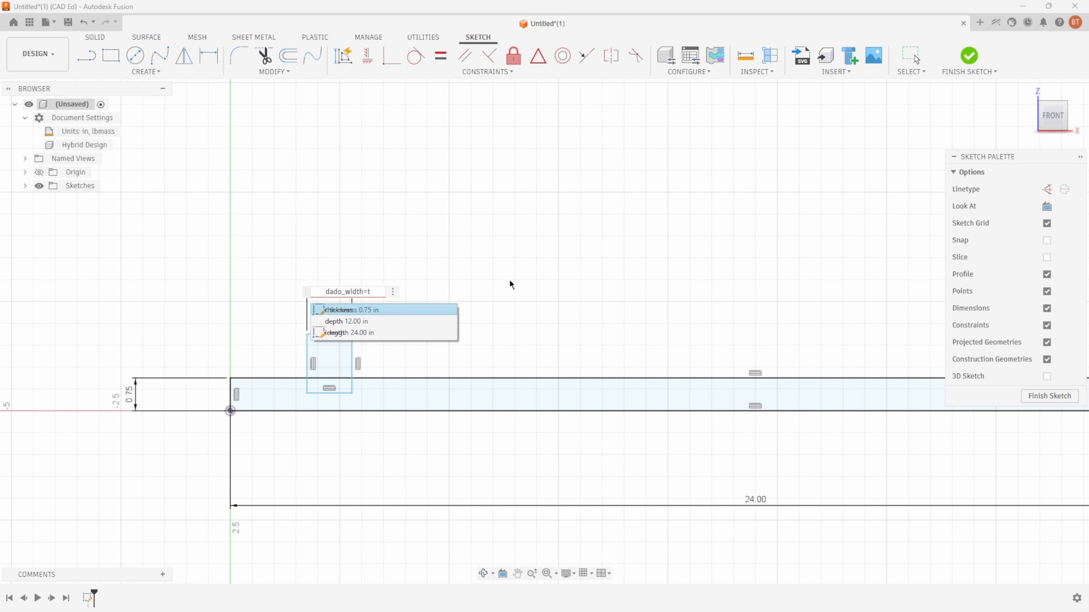
pyautogui.click(370, 313)
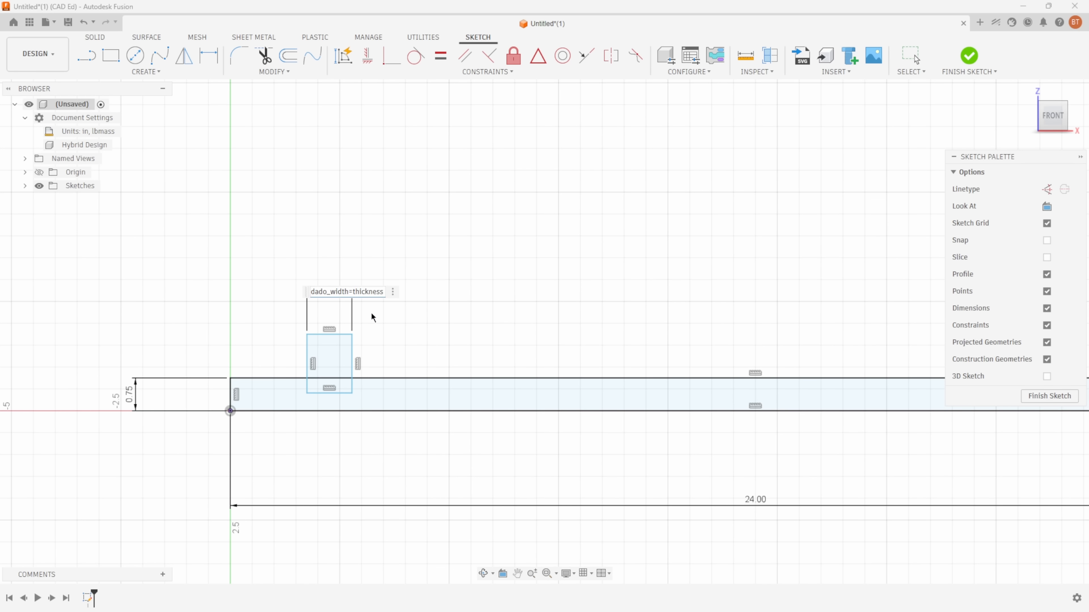
pyautogui.press('Return')
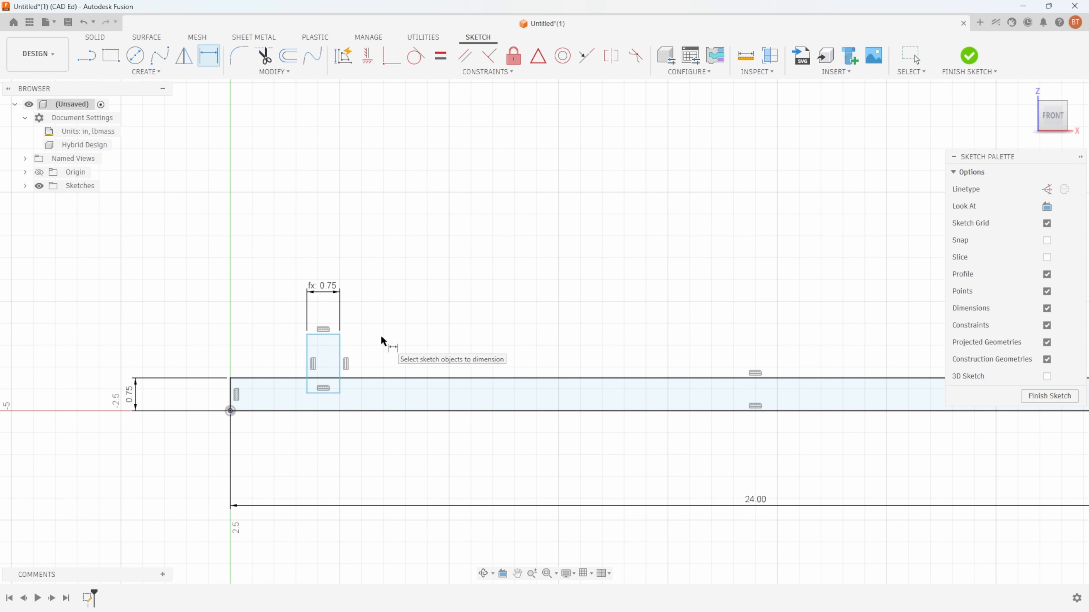
# Step: Dimension the small rectangle's depth below the board's upper edge as half of the thickness parameter
pyautogui.scroll(2, 356, 383)
pyautogui.click(349, 380)
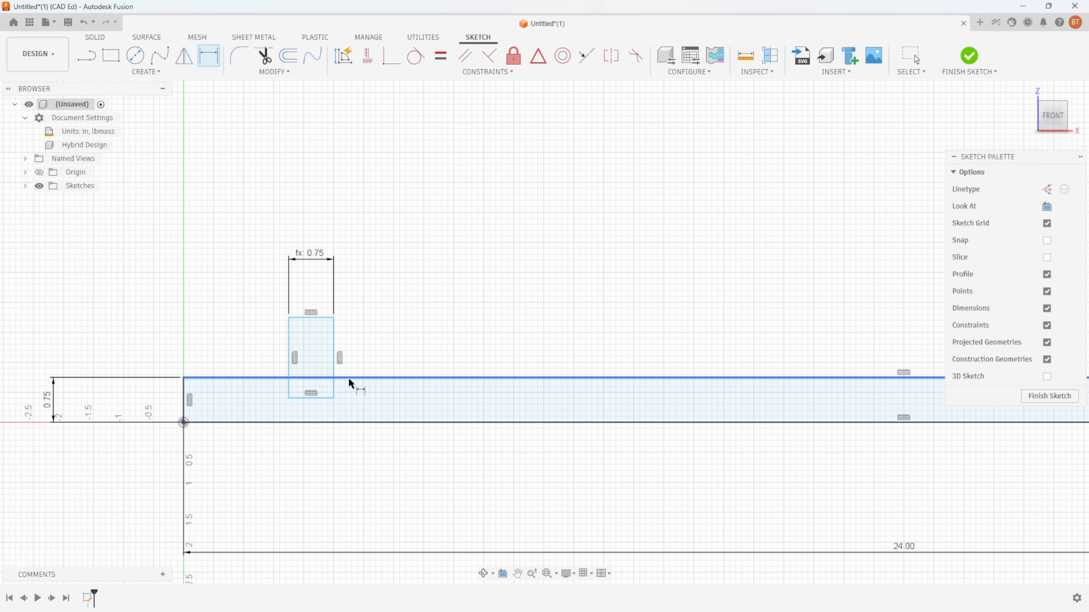
pyautogui.click(319, 398)
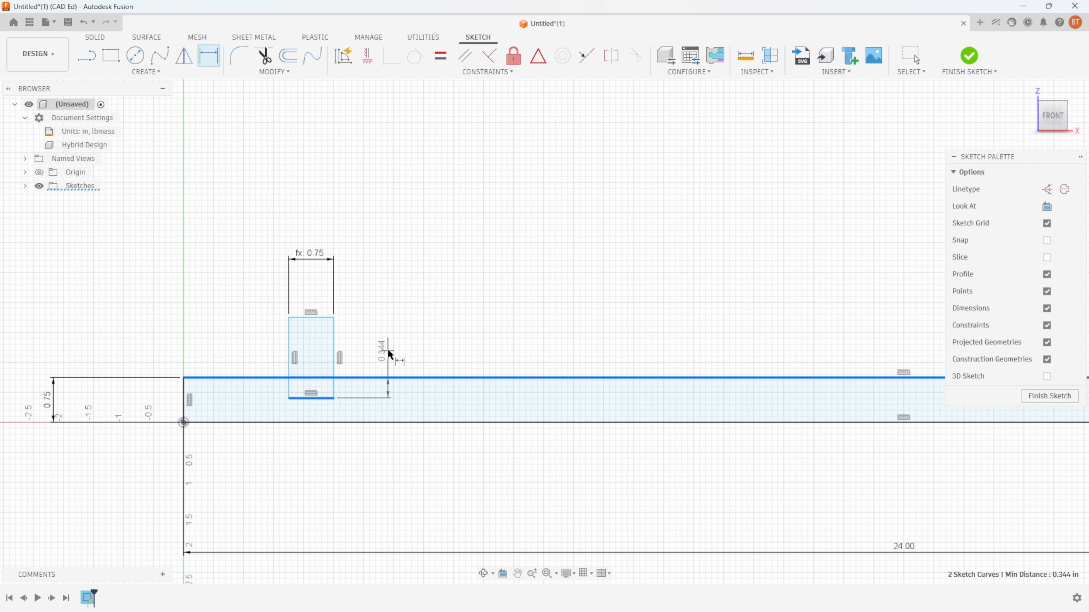
pyautogui.click(395, 345)
pyautogui.write('th')
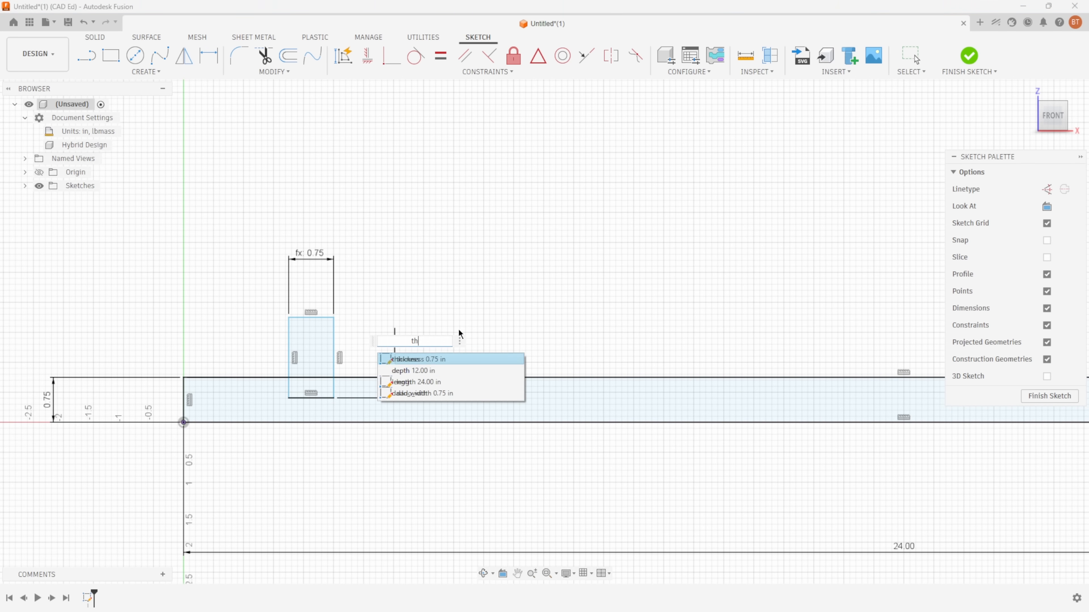
pyautogui.click(440, 361)
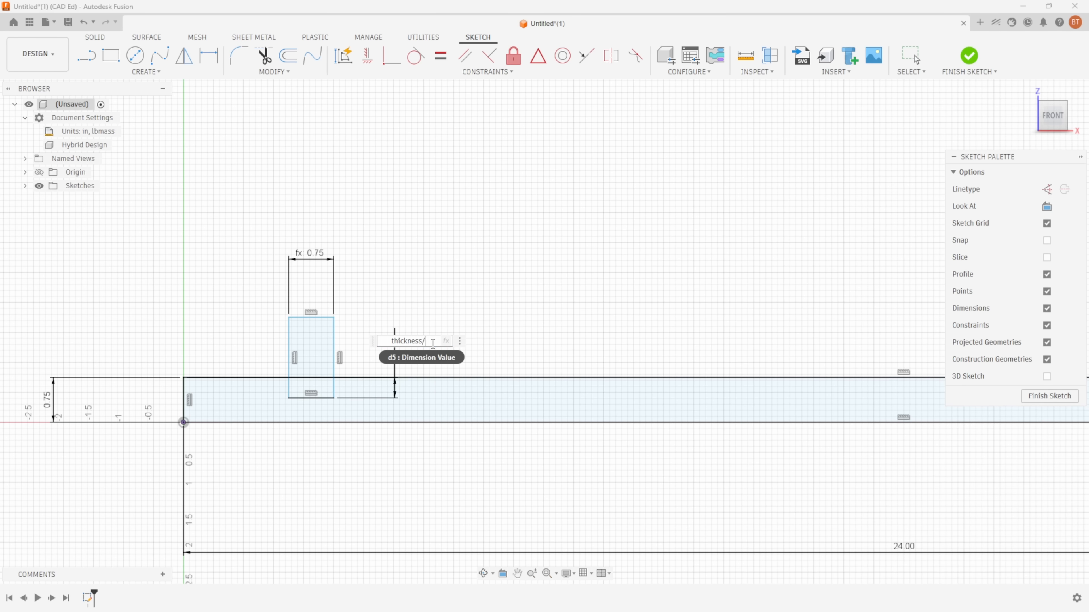
pyautogui.press('Return')
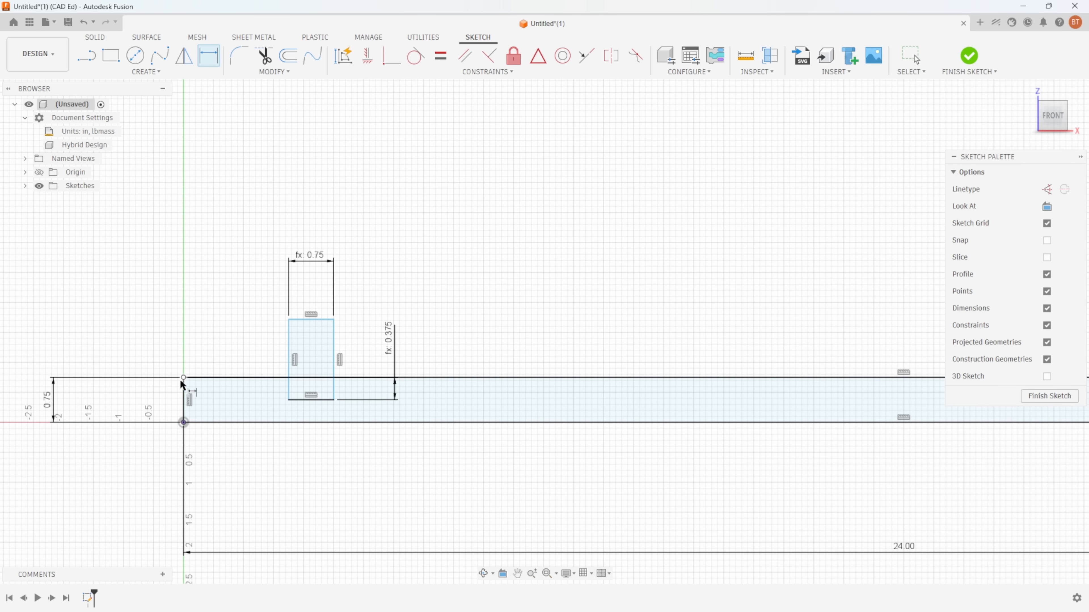
# Step: Dimension the distance from the board's origin end to the near side of the small rectangle as 2 in
pyautogui.click(289, 363)
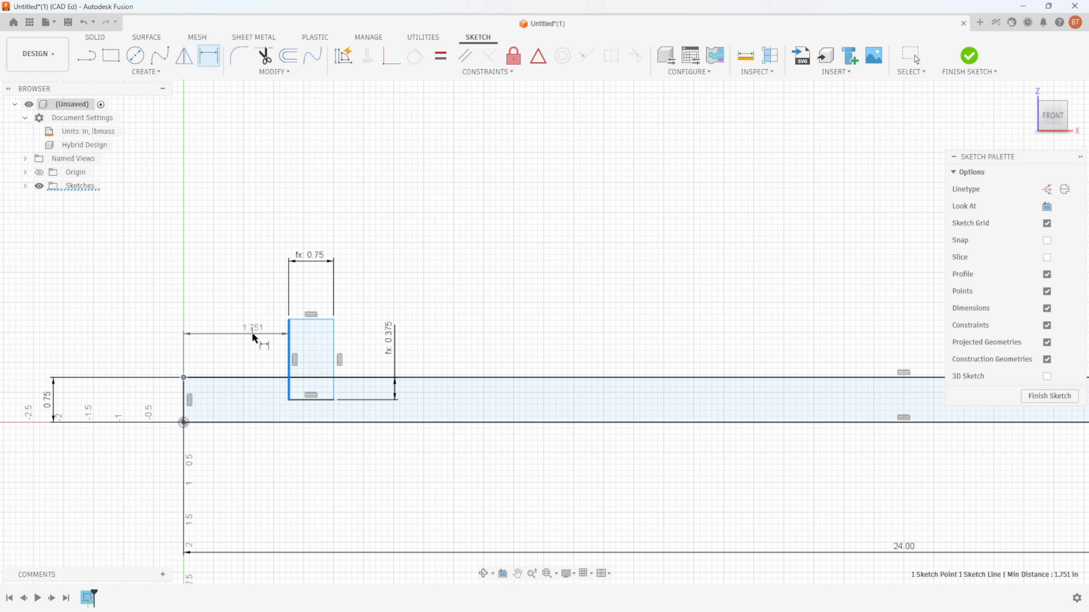
pyautogui.click(231, 332)
pyautogui.write('2')
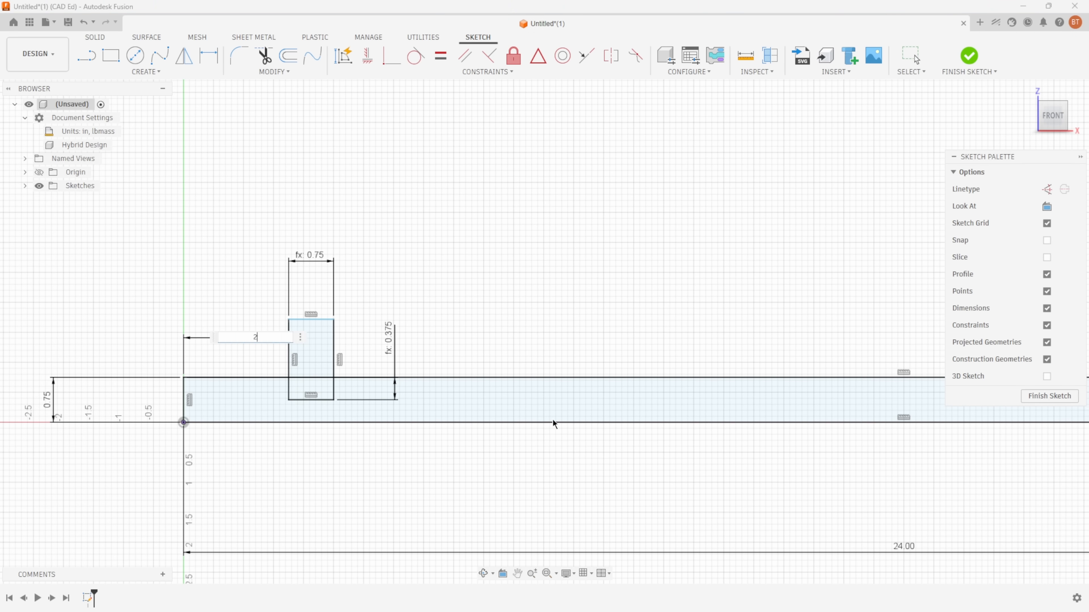
pyautogui.press('Return')
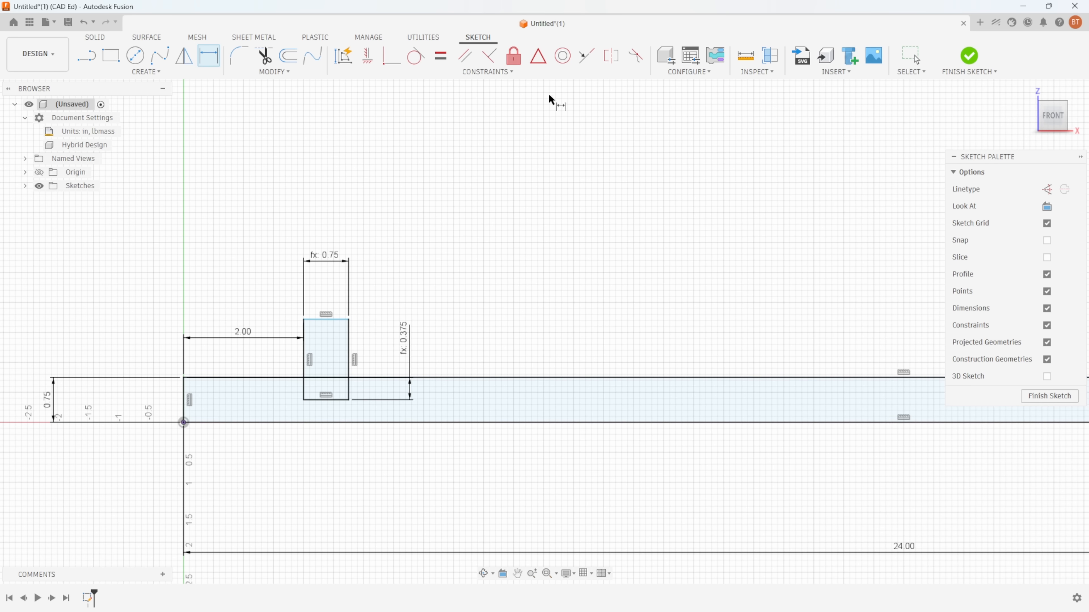
# Step: Constrain the small rectangle's upper edge to be collinear with the board's upper edge
pyautogui.click(580, 59)
pyautogui.click(325, 319)
pyautogui.click(372, 377)
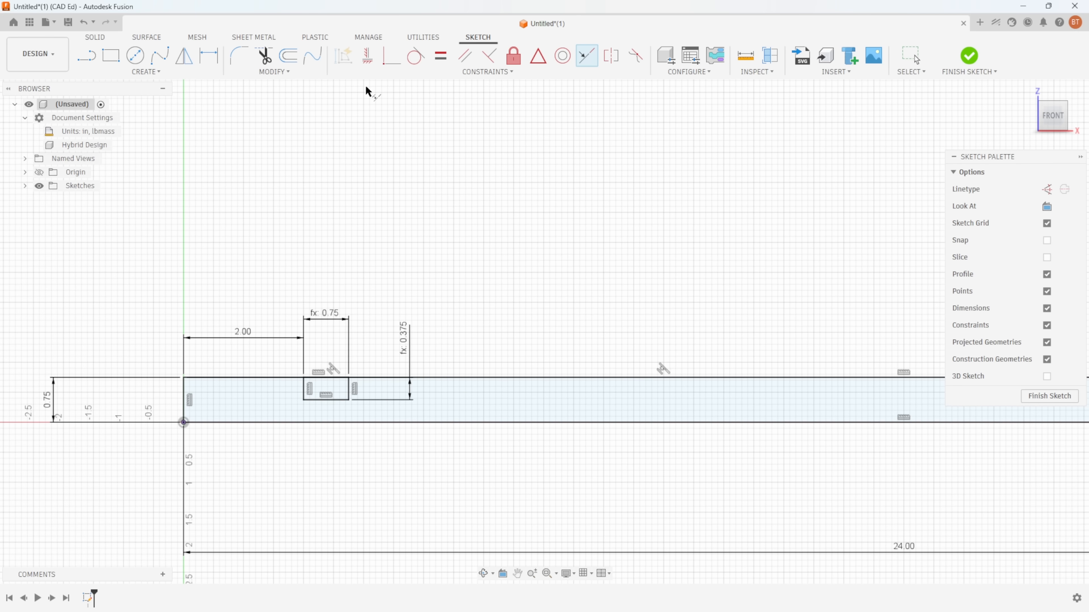
# Step: Review the design's parameter table, checking the named length, thickness and dado_width entries, and close it
pyautogui.click(271, 71)
pyautogui.click(266, 187)
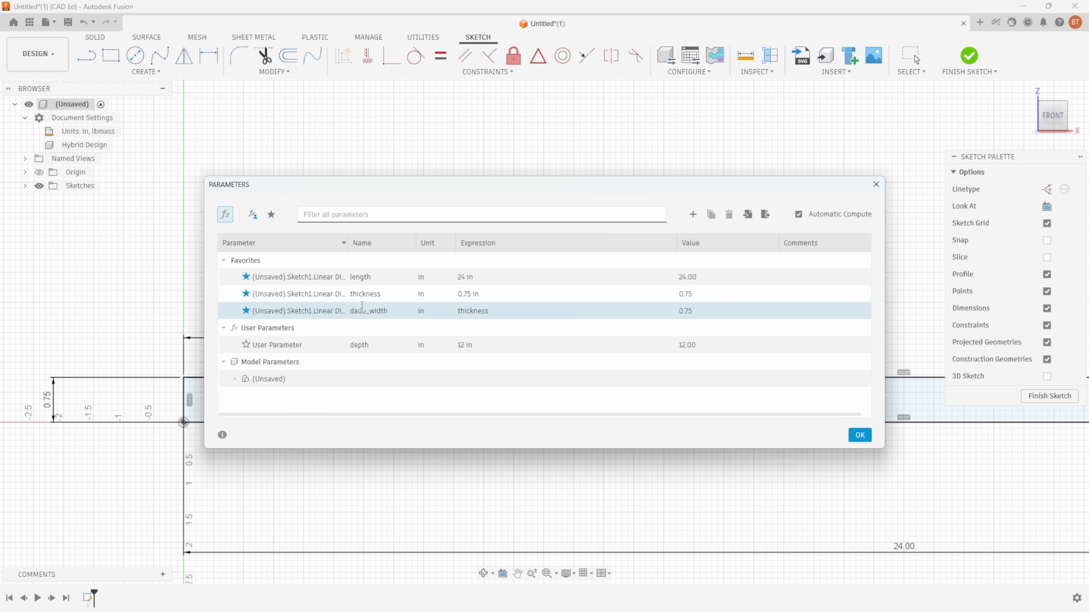
pyautogui.click(860, 435)
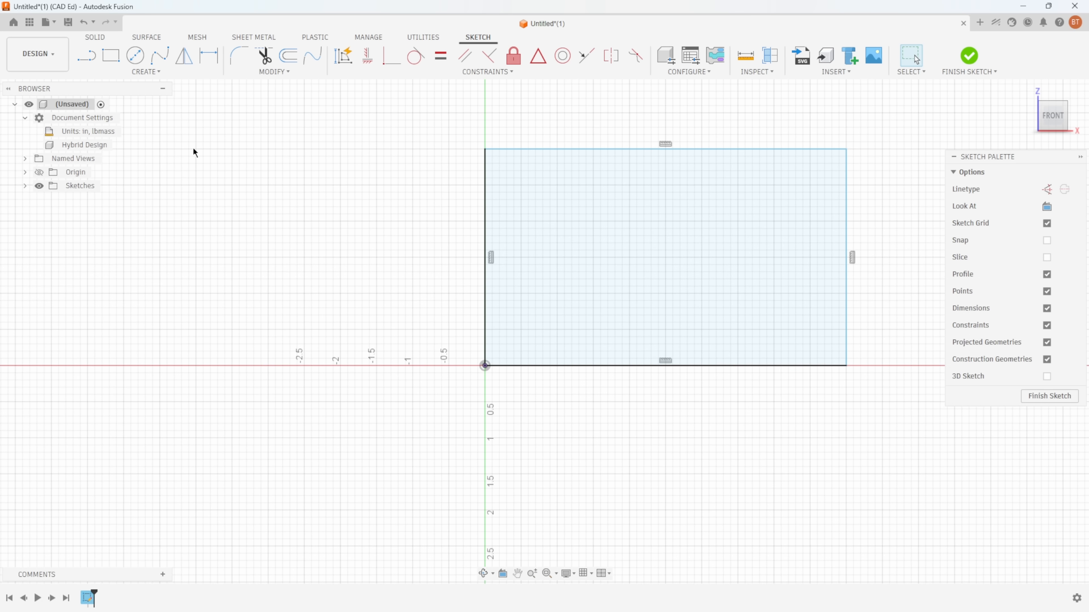
# Step: Dimension the lower edge of the new rectangle drawn from the origin as 5.00 in
pyautogui.click(208, 56)
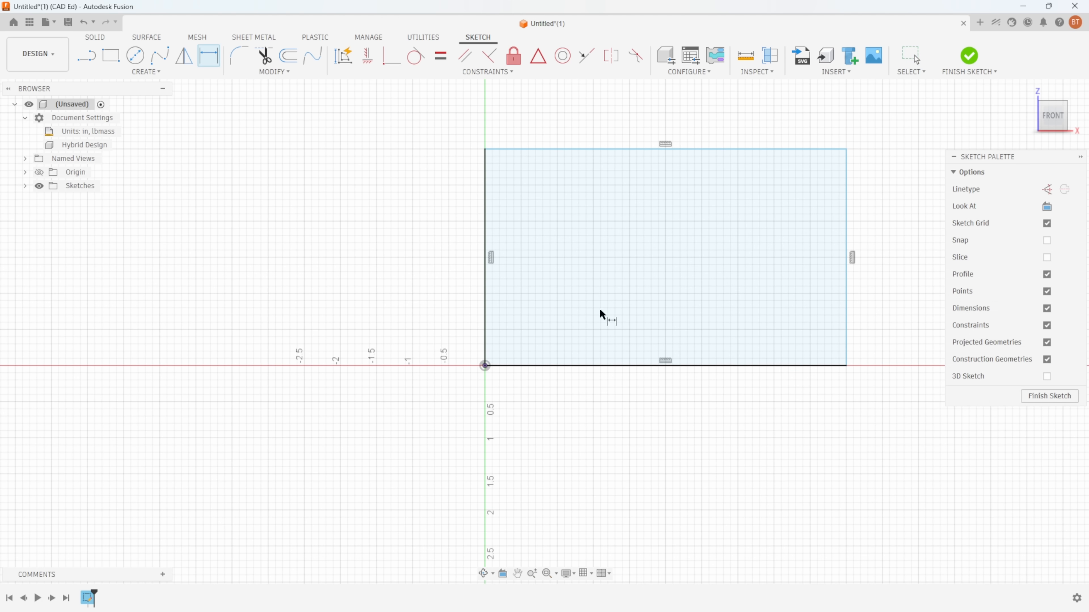
pyautogui.click(656, 366)
pyautogui.click(669, 396)
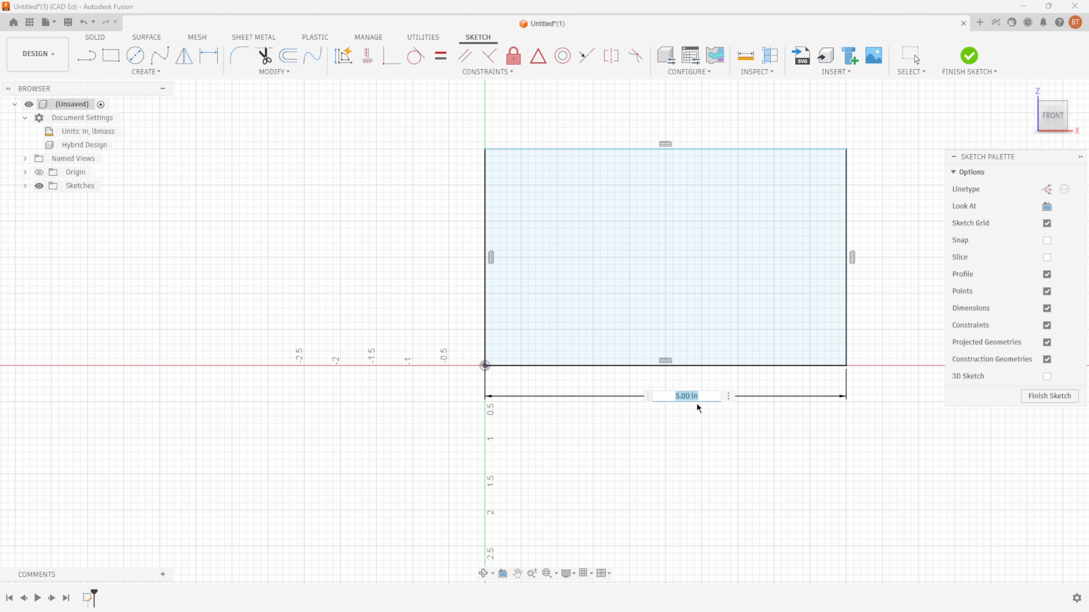
pyautogui.press('Return')
# Step: Try dimensioning the rectangle's height in metric as 45mm, and undo that dimension
pyautogui.moveTo(895, 339); pyautogui.dragTo(808, 353, button='middle')
pyautogui.click(761, 297)
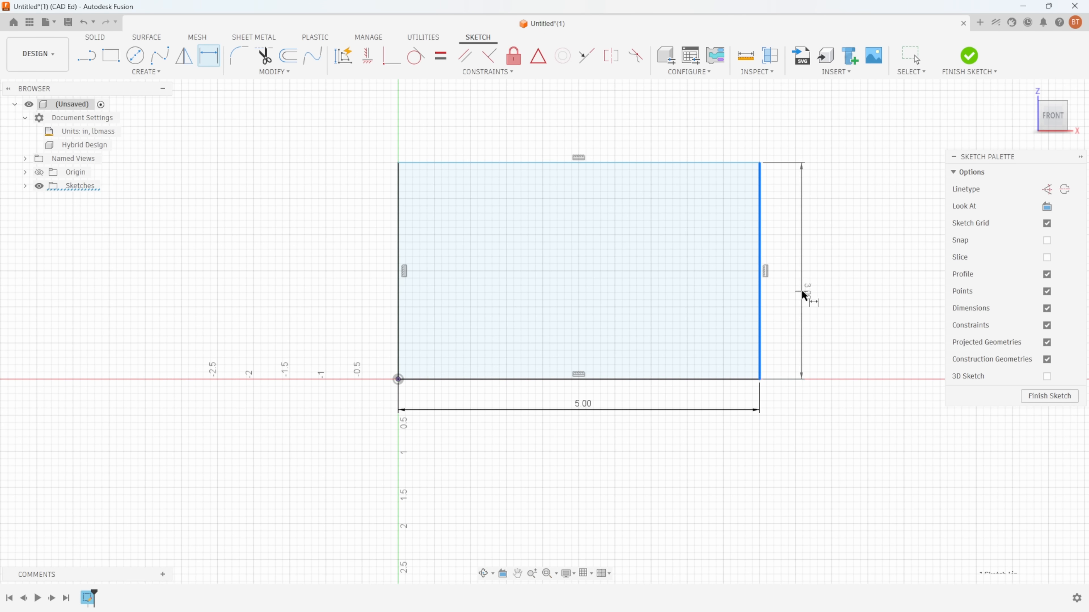
pyautogui.click(813, 284)
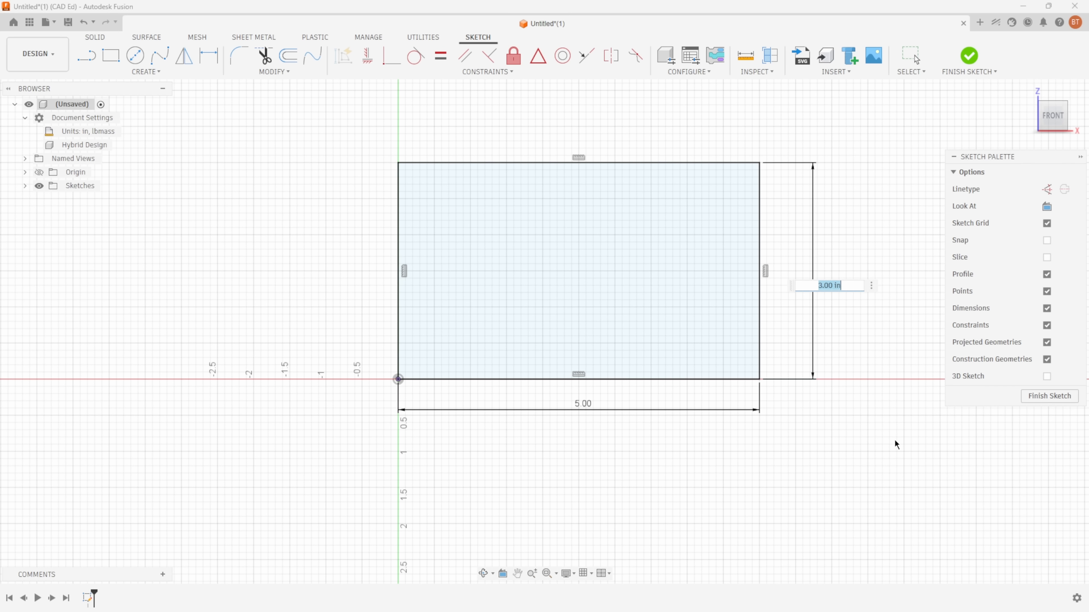
pyautogui.write('45mm')
pyautogui.press('Return')
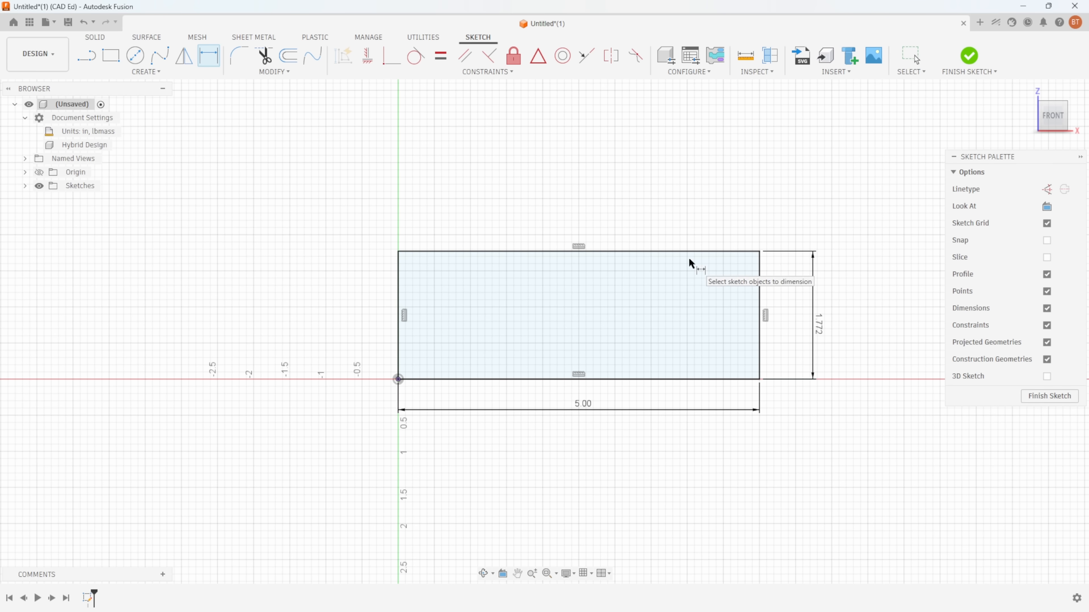
pyautogui.press('Escape')
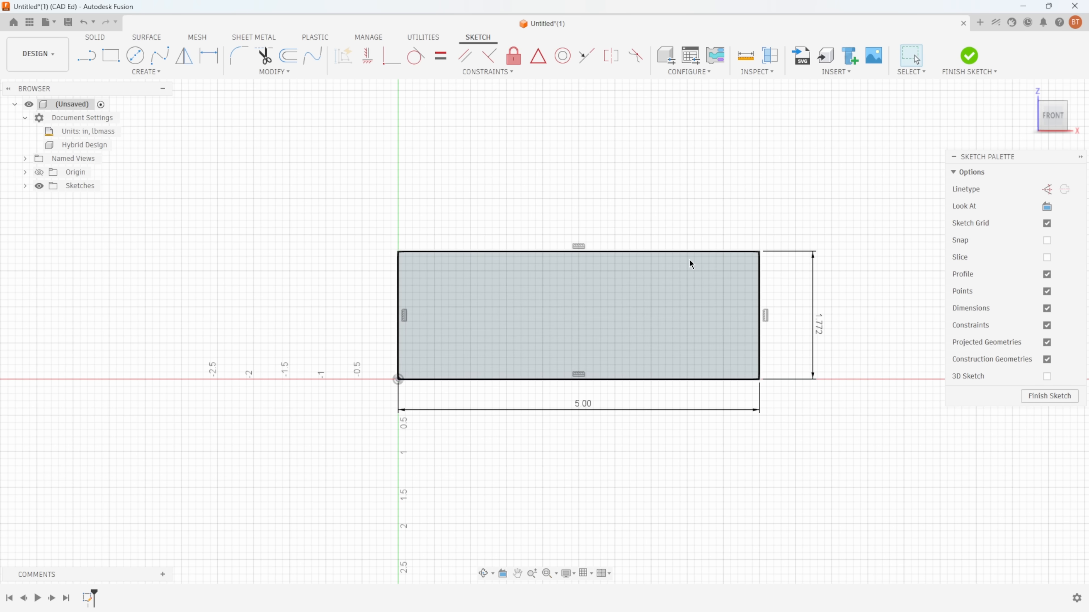
pyautogui.hotkey('ctrl', 'z')
pyautogui.hotkey('ctrl', 'z')
# Step: Dimension the rectangle's height with the mixed-unit expression 2in +5mm
pyautogui.press('d')
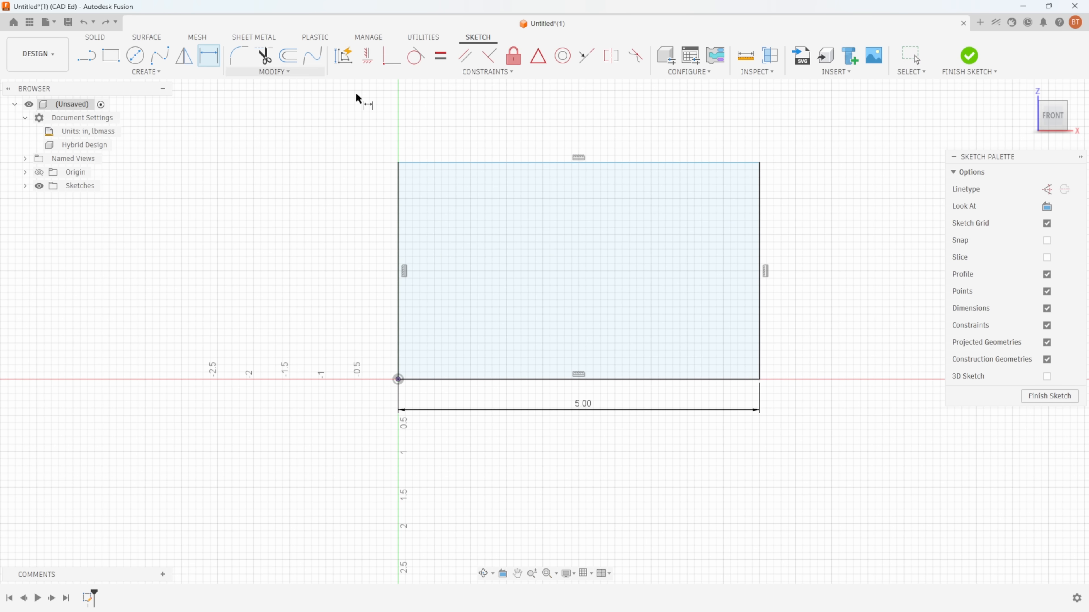
pyautogui.click(765, 274)
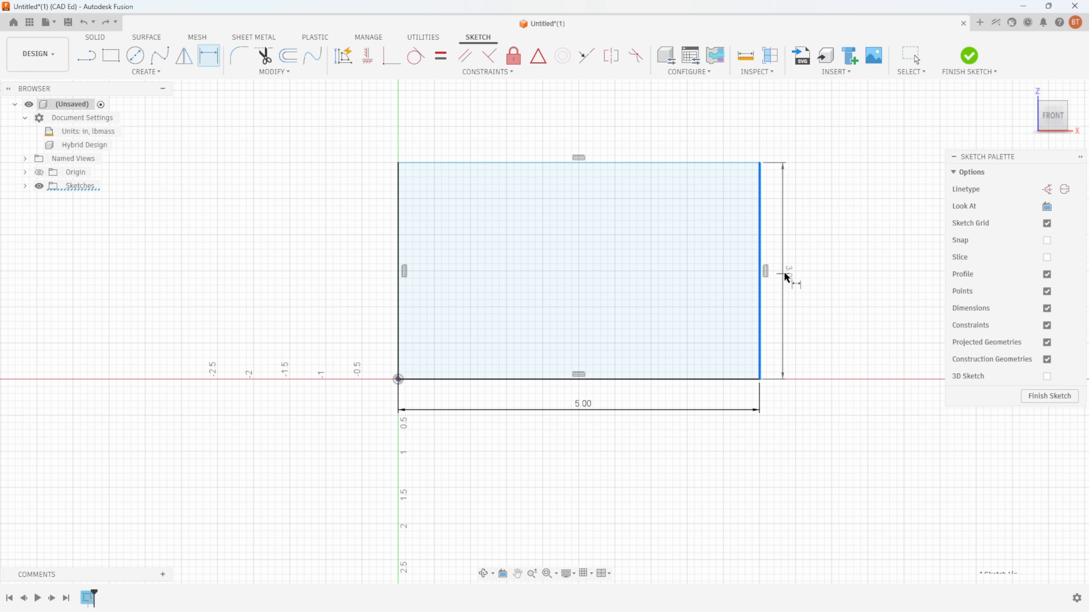
pyautogui.click(814, 271)
pyautogui.write('2in')
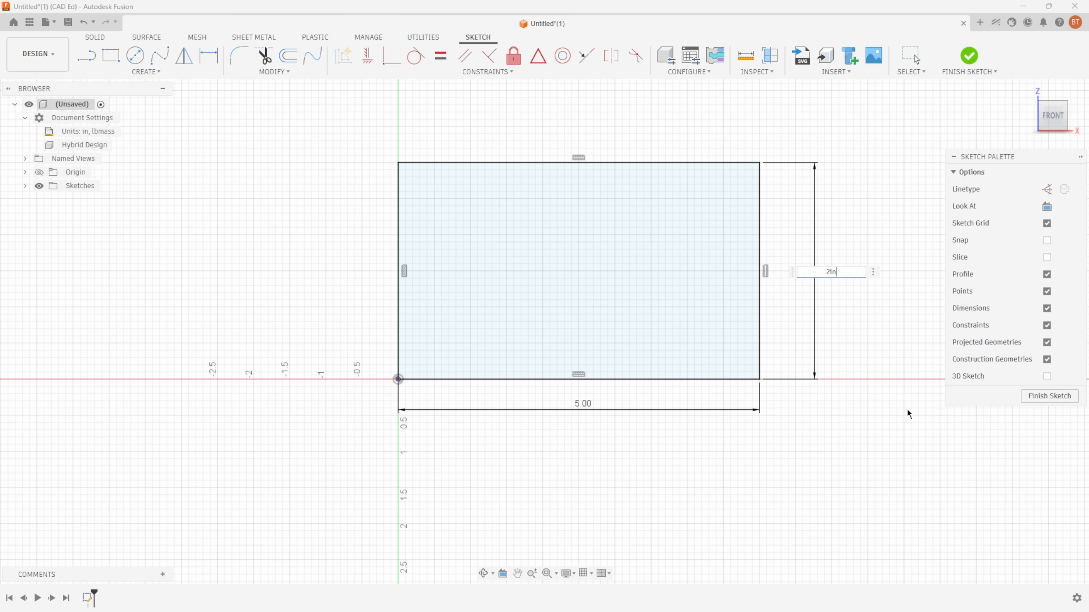
pyautogui.write(' +5mm')
pyautogui.press('Return')
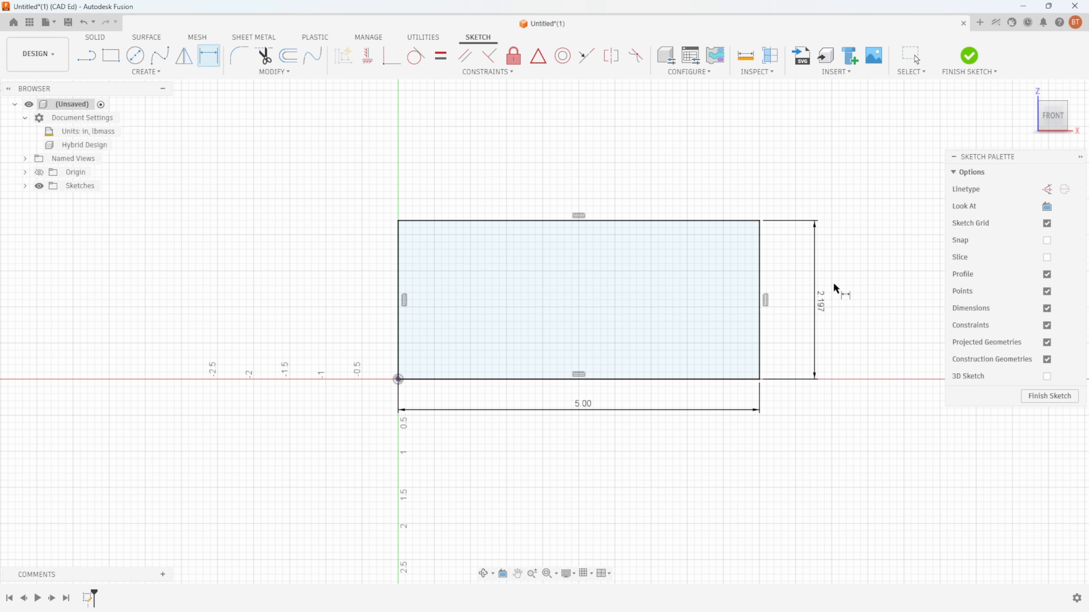
pyautogui.press('Escape')
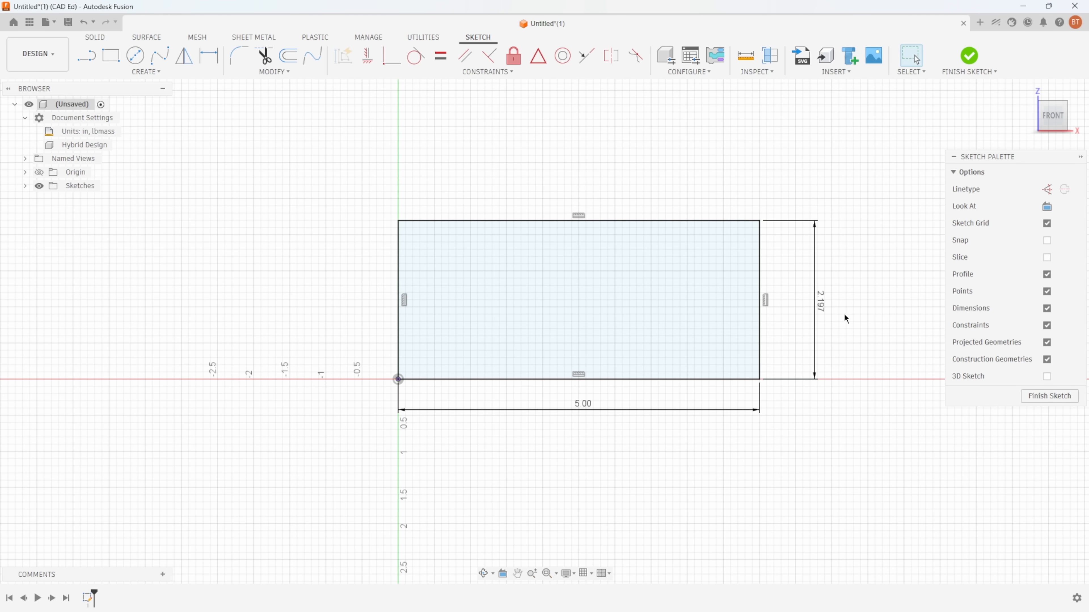
# Step: Edit the rectangle's height dimension so its expression reads 2 in + 15 mm
pyautogui.doubleClick(823, 303)
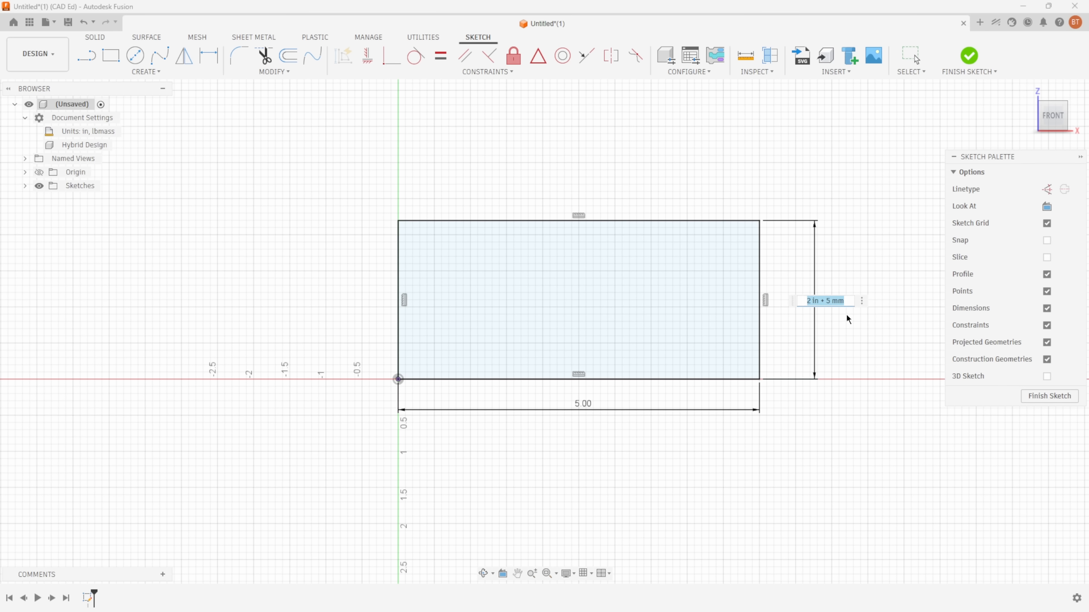
pyautogui.click(827, 301)
pyautogui.write('1')
pyautogui.press('Return')
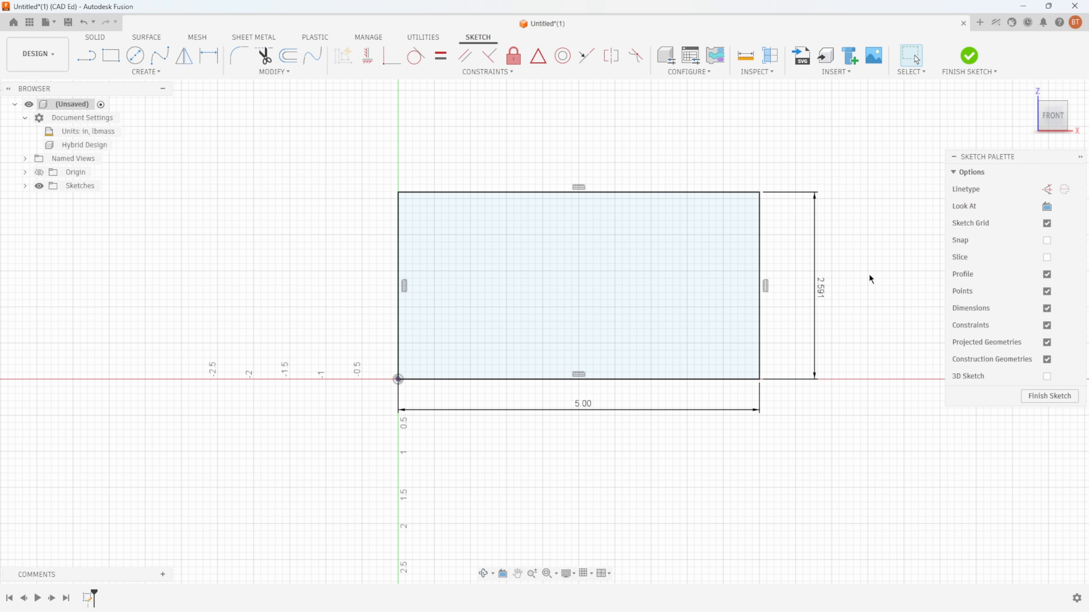
# Step: Set the rectangle's height dimension to 3 in
pyautogui.click(823, 292)
pyautogui.doubleClick(823, 291)
pyautogui.write('3')
pyautogui.press('Return')
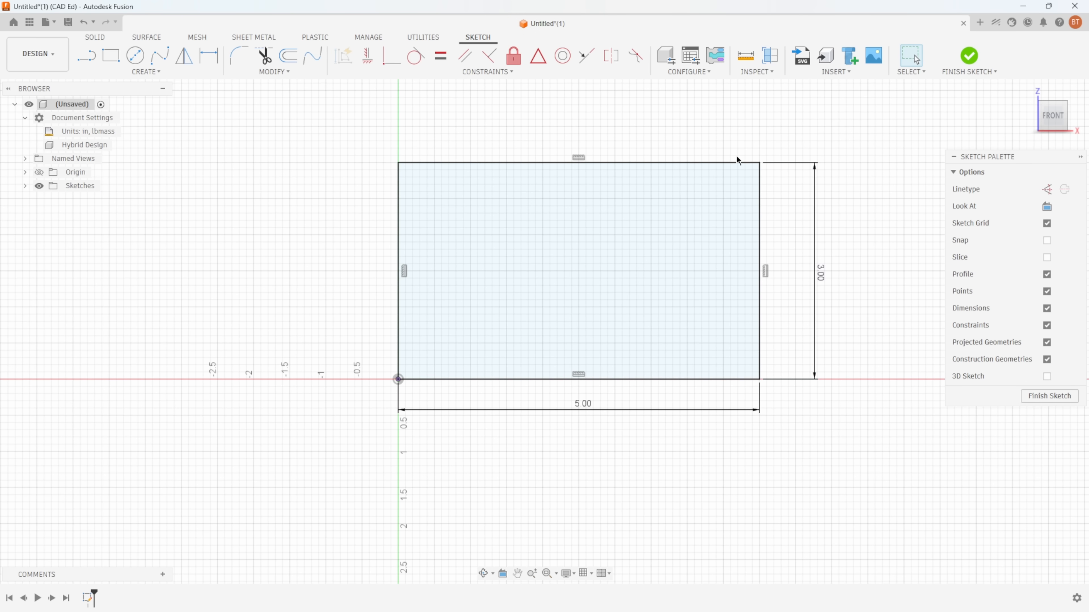
# Step: Sketch a 5mm diameter circle inside the rectangle, near its corner above the origin
pyautogui.click(135, 55)
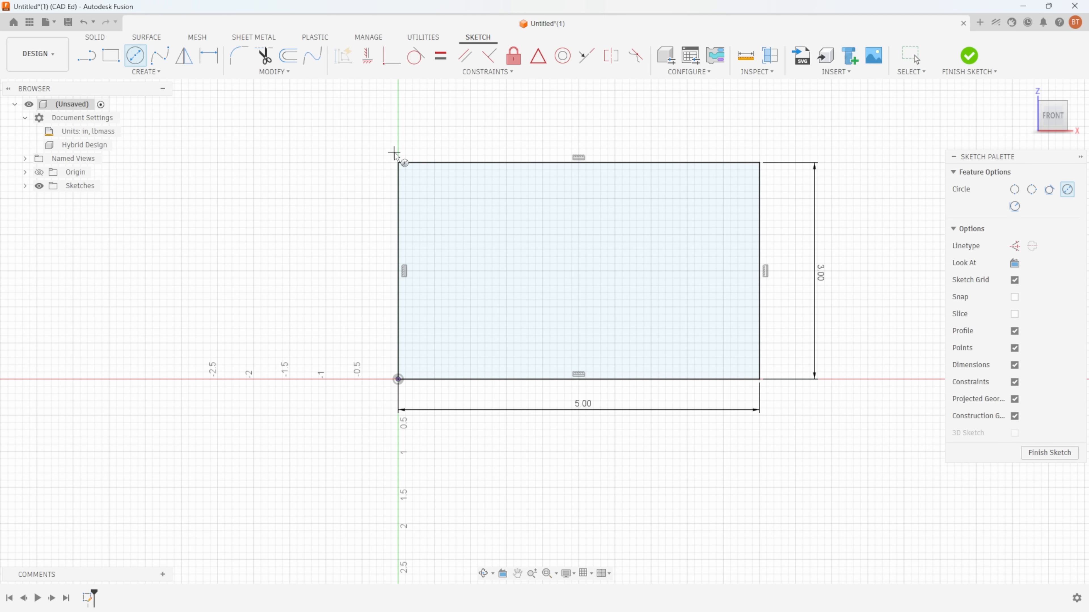
pyautogui.click(454, 204)
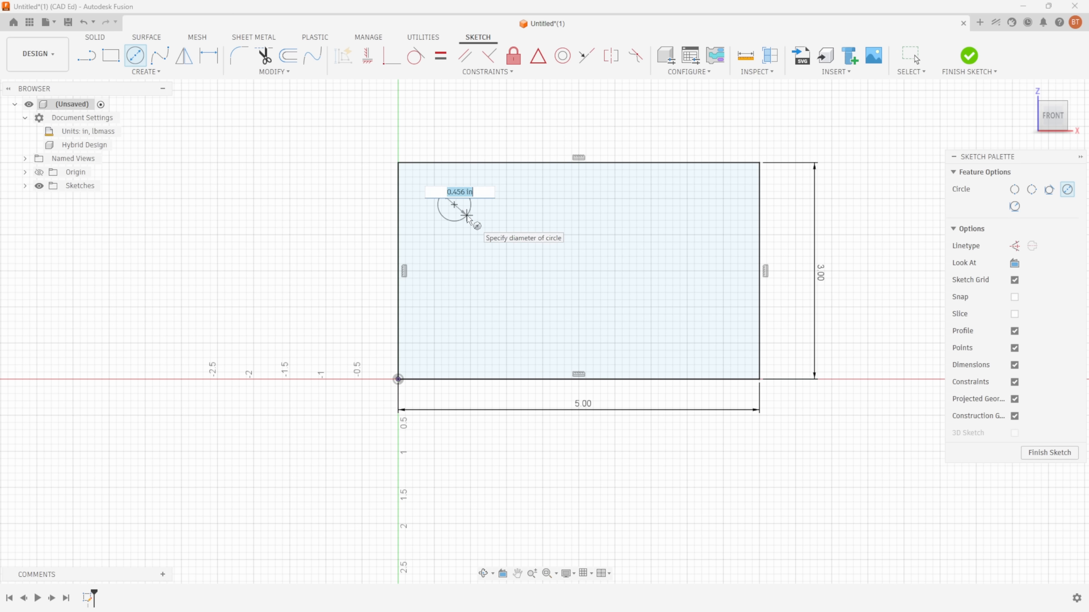
pyautogui.write('5mm')
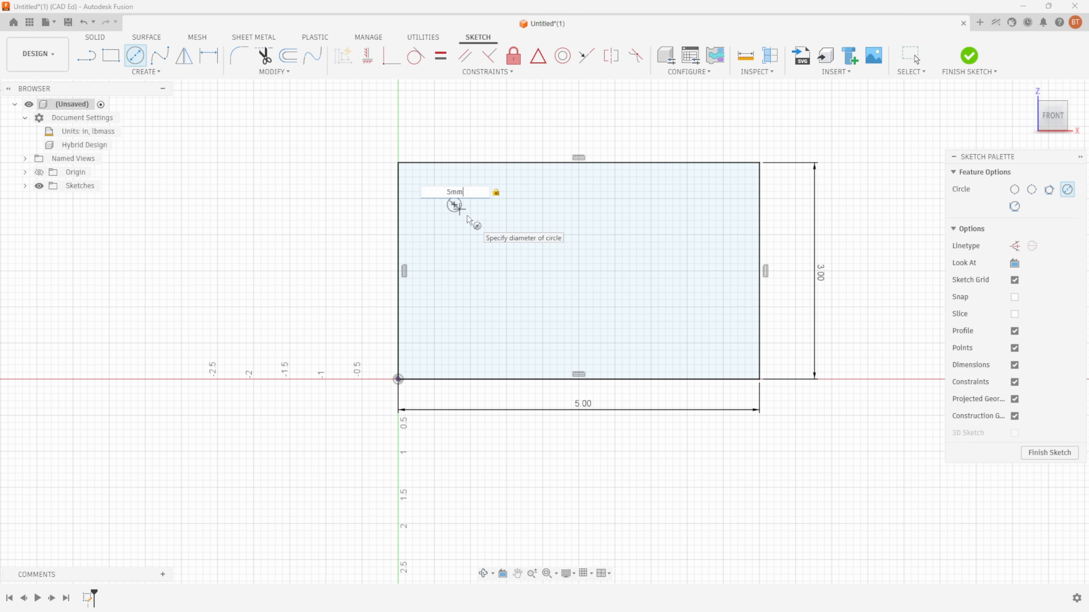
pyautogui.press('Return')
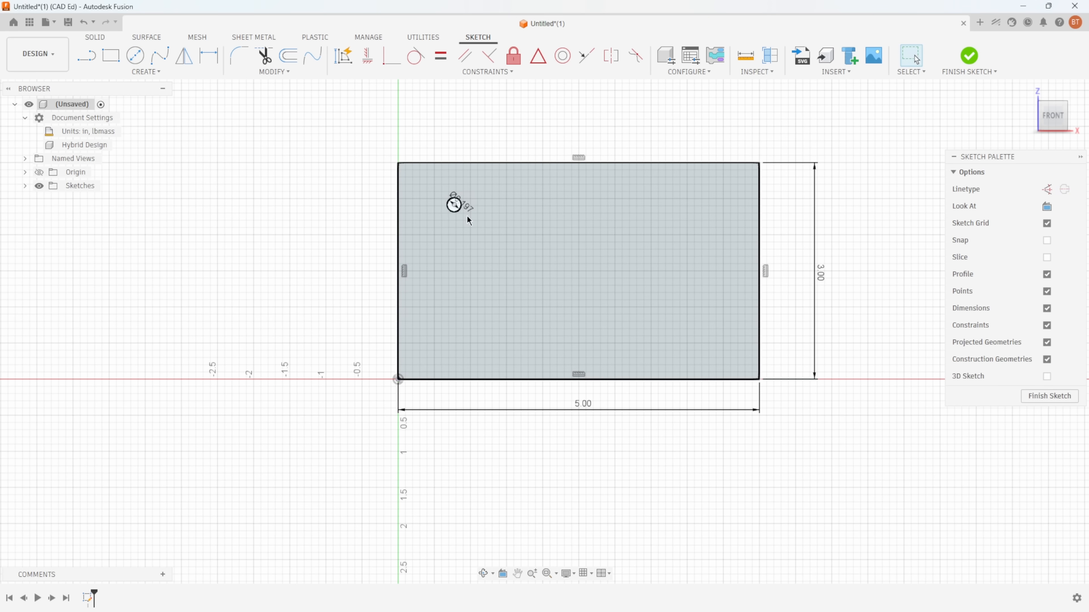
# Step: Move the diameter dimension of the small circle outside the circle so it is easier to read
pyautogui.scroll(4, 468, 220)
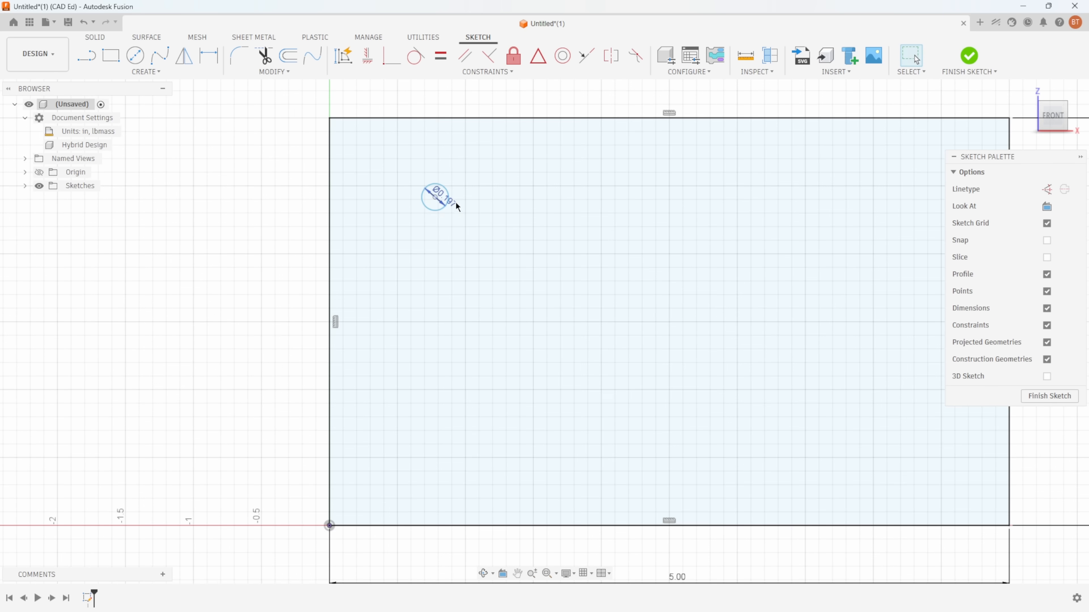
pyautogui.moveTo(455, 201); pyautogui.dragTo(471, 176)
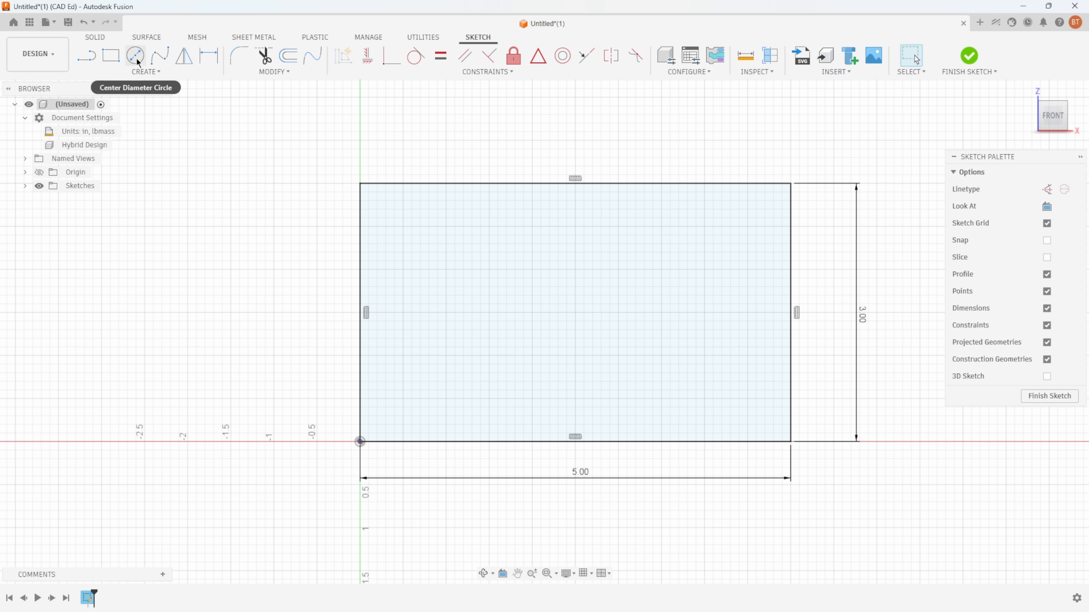
# Step: Sketch a center diameter circle about 1.55 in across near the middle of the rectangle
pyautogui.click(136, 73)
pyautogui.moveTo(134, 114)
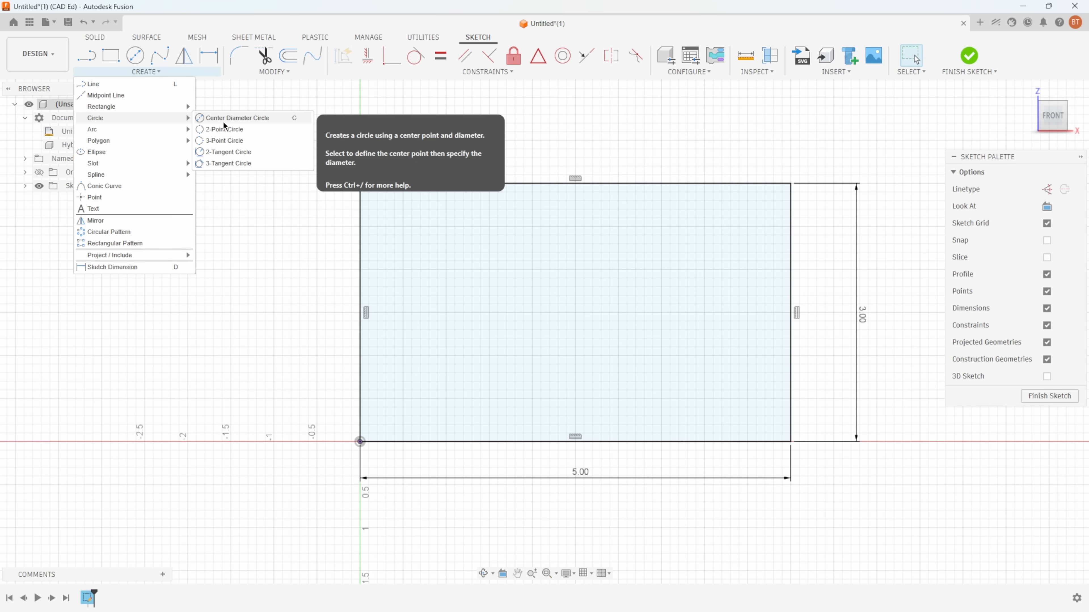
pyautogui.click(254, 119)
pyautogui.click(575, 303)
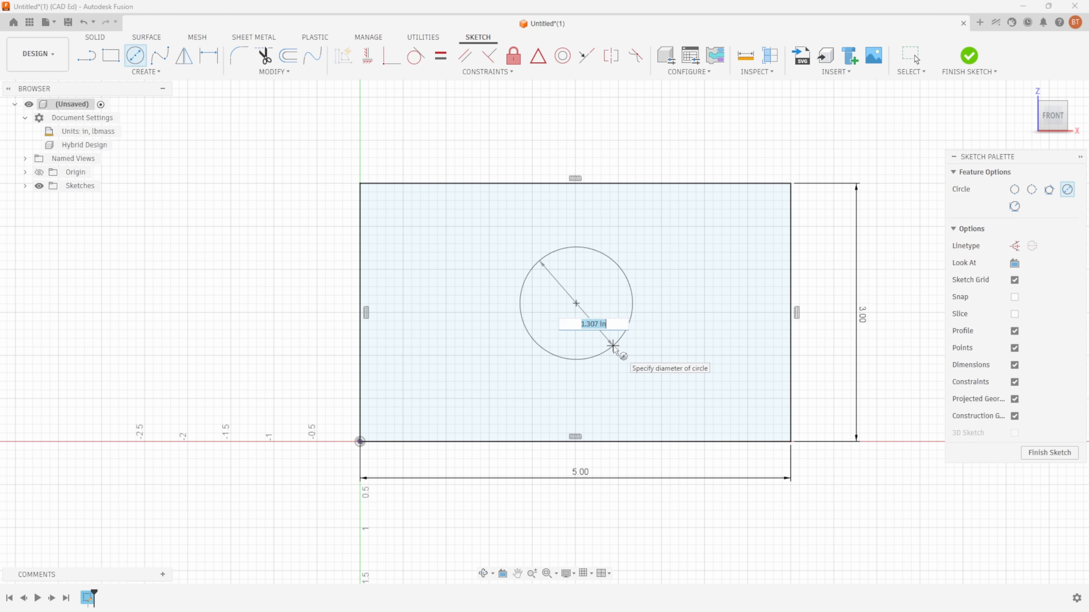
pyautogui.rightClick(613, 348)
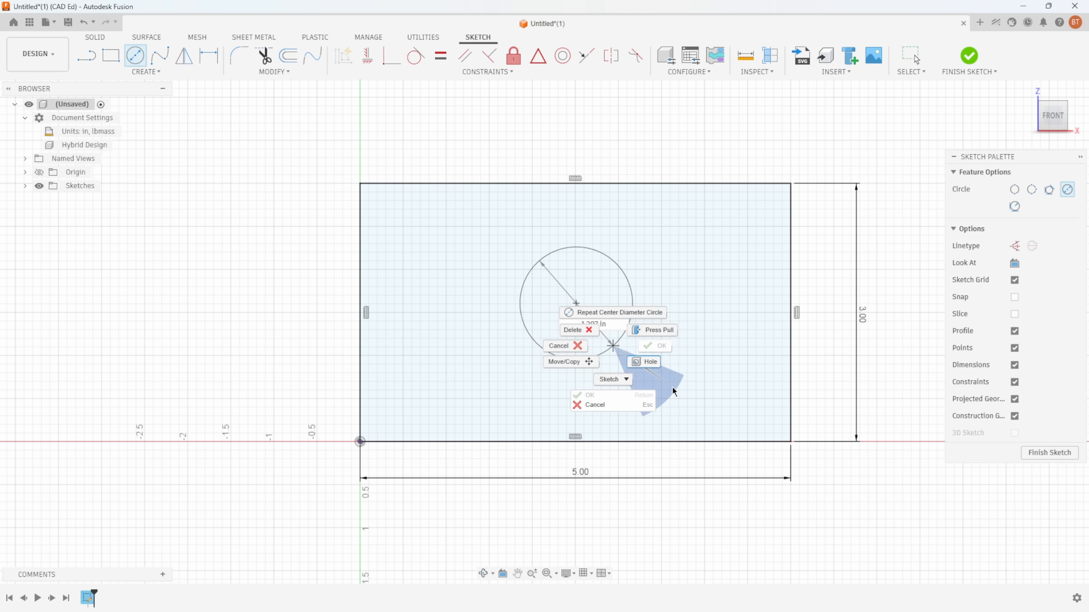
pyautogui.press('Escape')
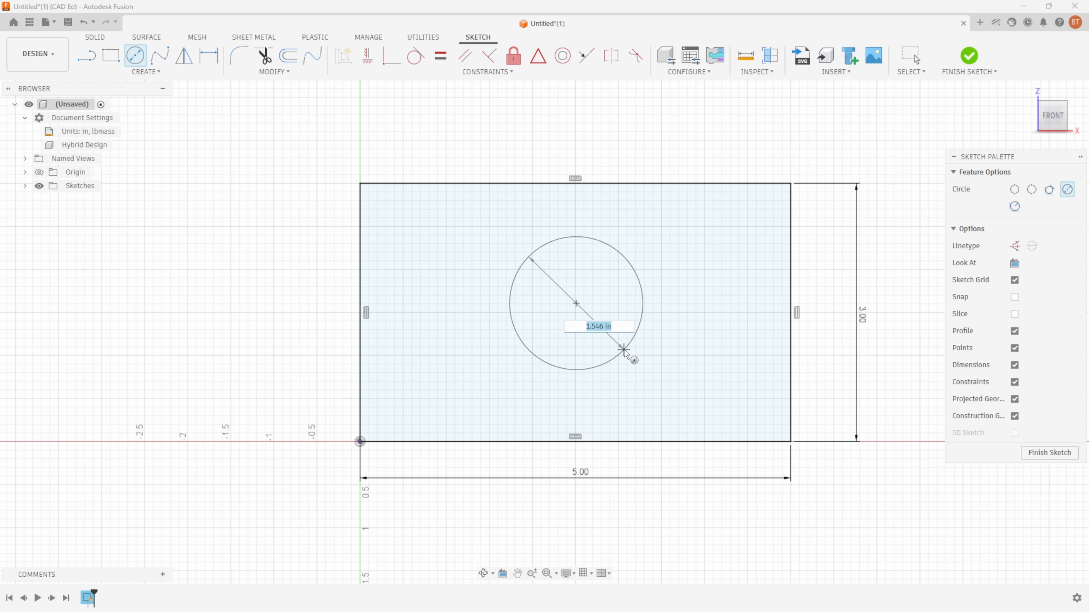
pyautogui.click(625, 352)
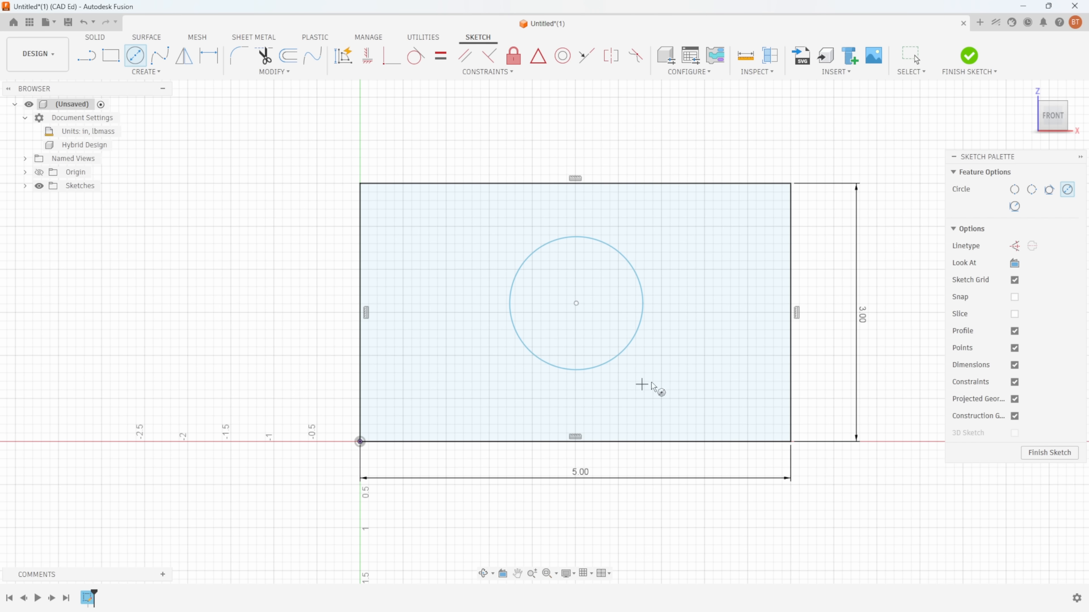
# Step: Dimension the circle by its radius instead of its diameter, with a value of .5 in
pyautogui.click(213, 63)
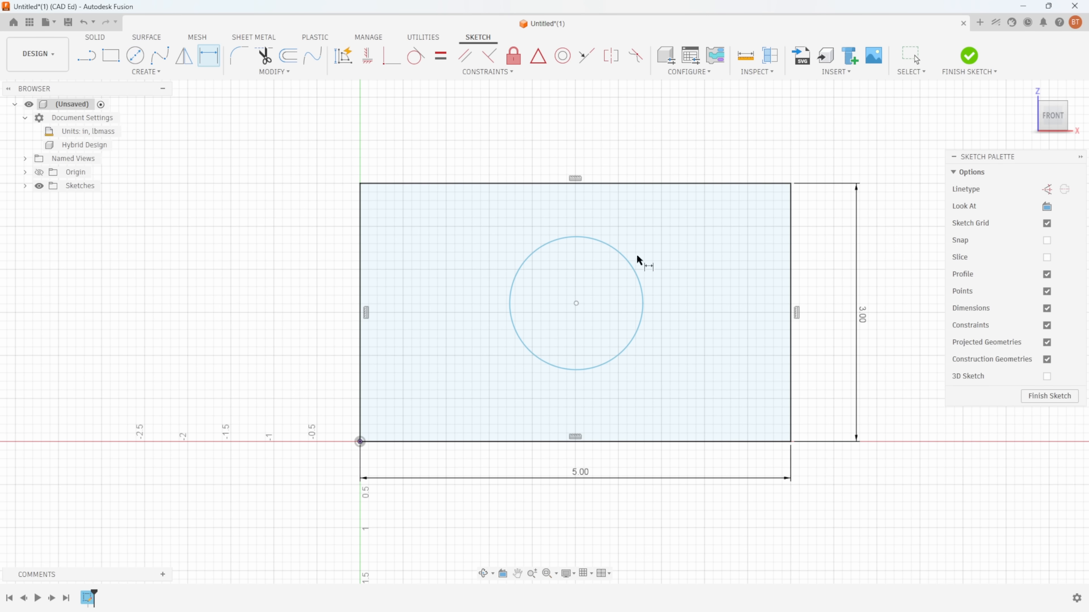
pyautogui.click(629, 262)
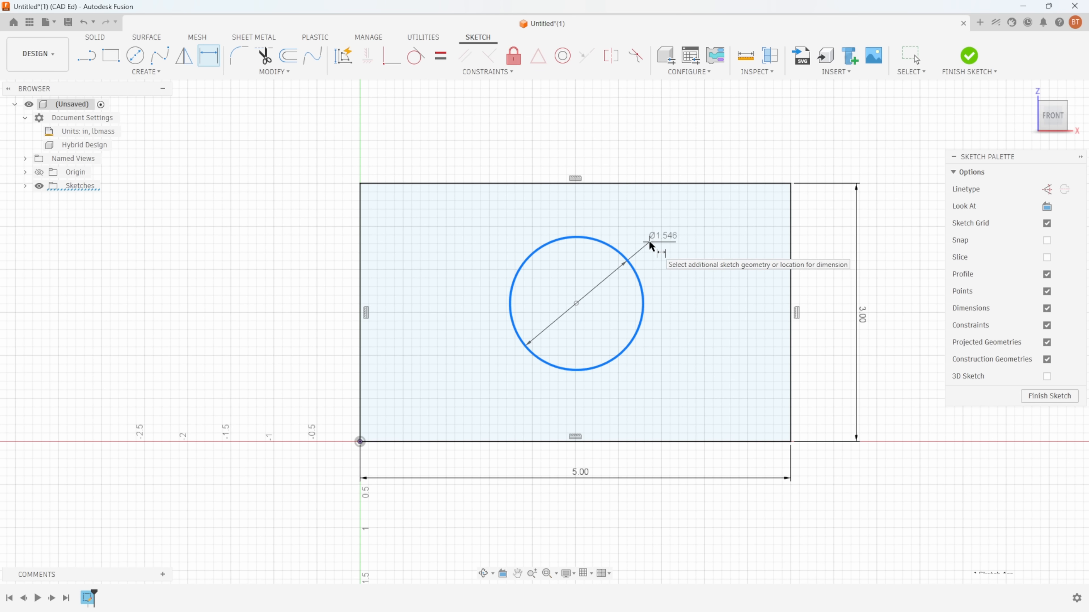
pyautogui.rightClick(649, 241)
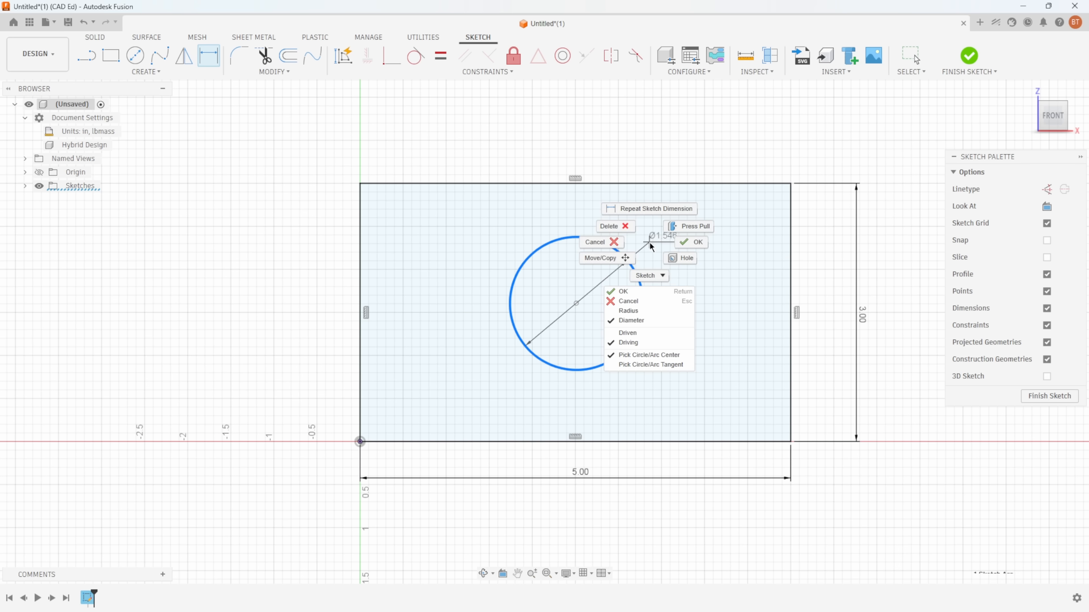
pyautogui.click(648, 310)
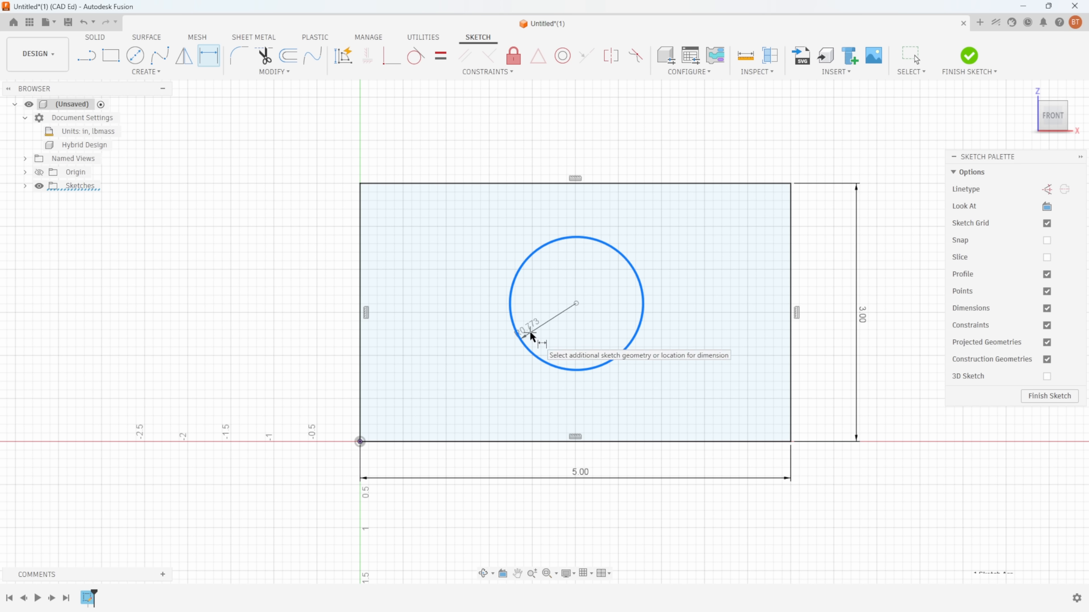
pyautogui.click(553, 315)
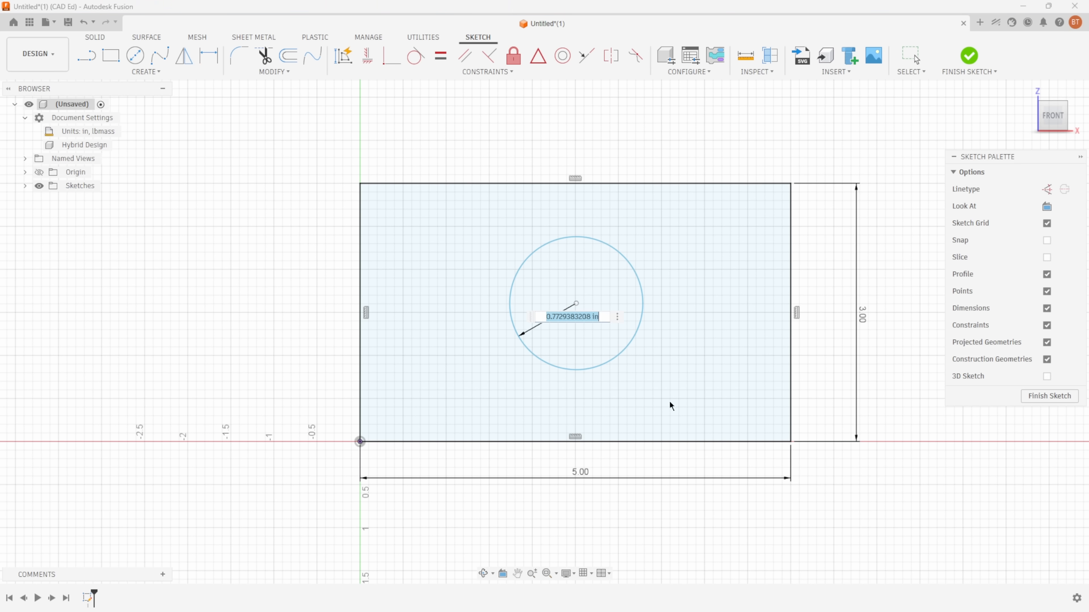
pyautogui.write('.5')
pyautogui.press('Return')
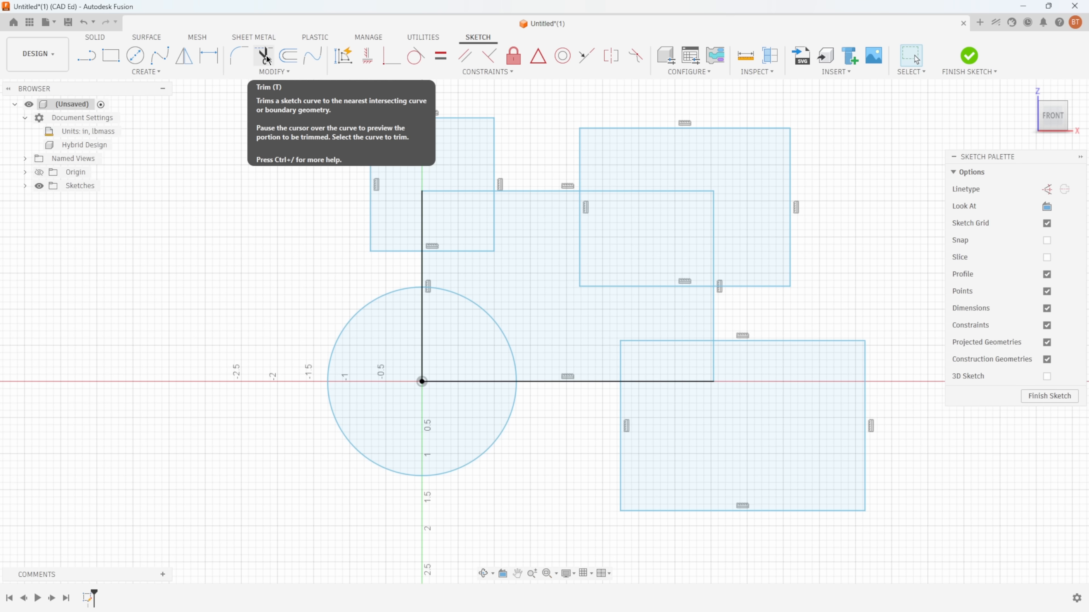
# Step: Trim the part of the central rectangle's upper edge inside the small upper-left rectangle, and undo that trim
pyautogui.click(265, 60)
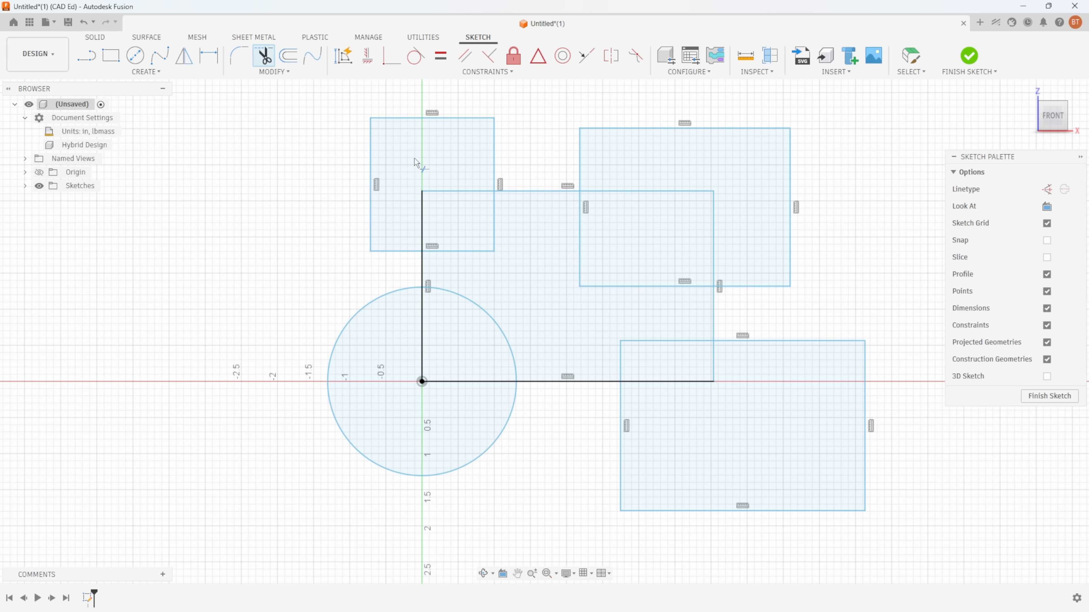
pyautogui.click(451, 193)
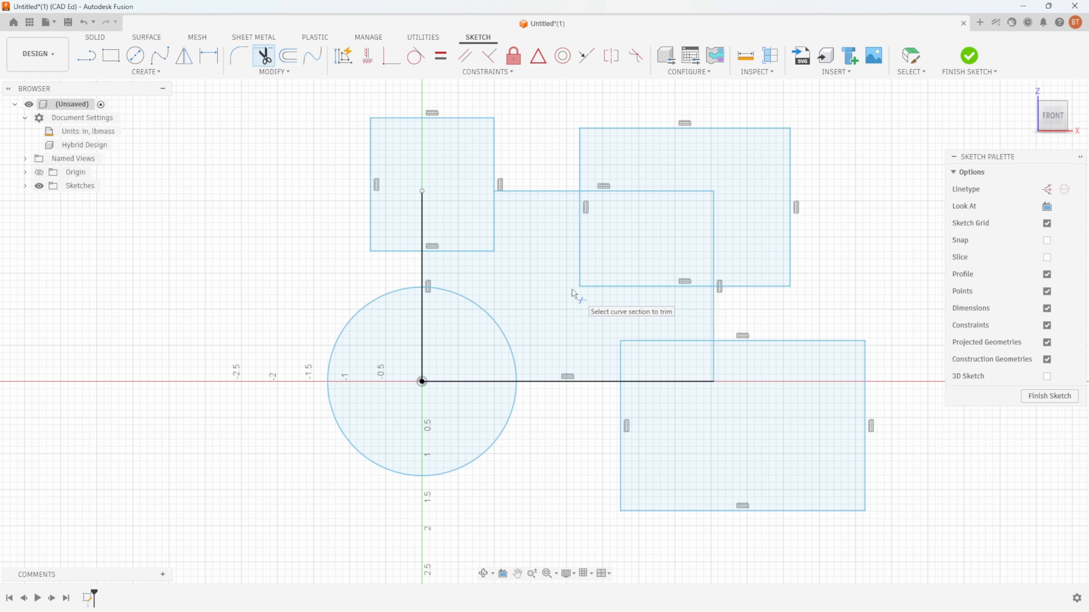
pyautogui.hotkey('ctrl', 'z')
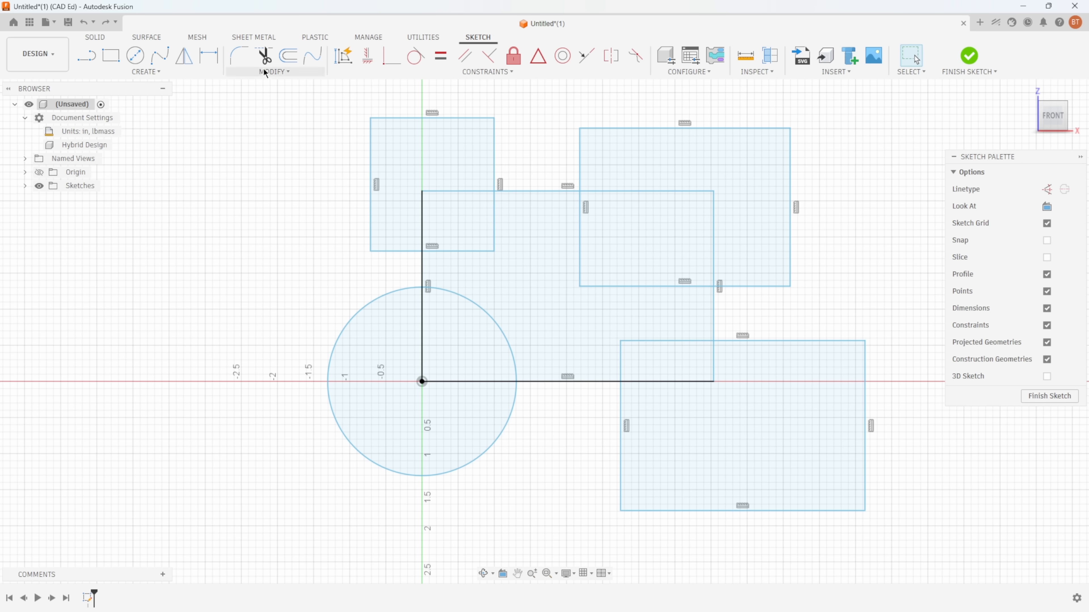
# Step: Trim the overlapping inner segments where the central rectangle crosses the two upper rectangles and the lower-right rectangle
pyautogui.click(264, 57)
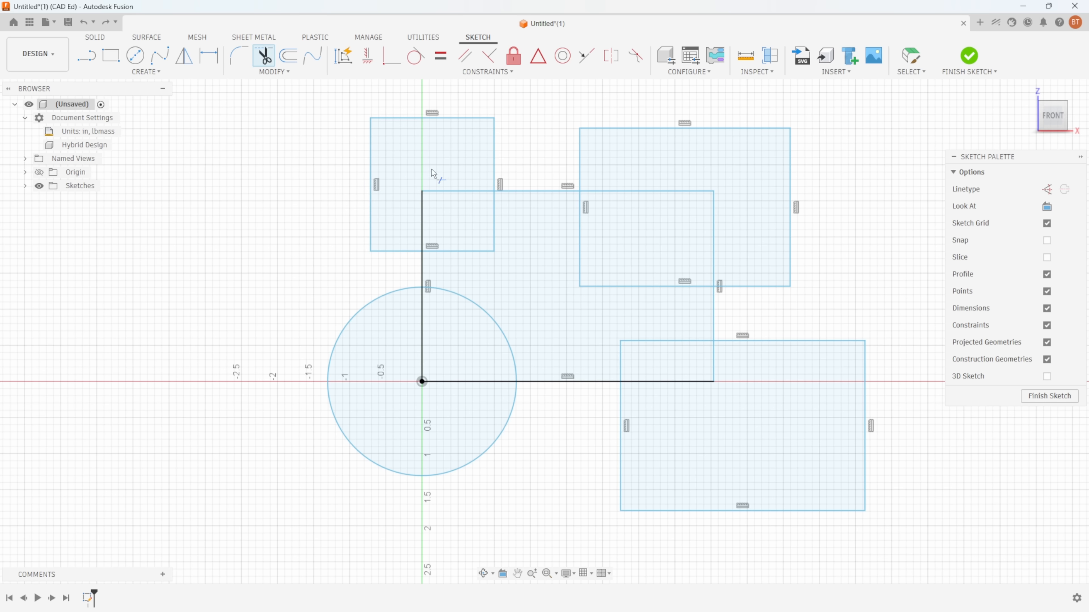
pyautogui.click(450, 185)
pyautogui.click(580, 215)
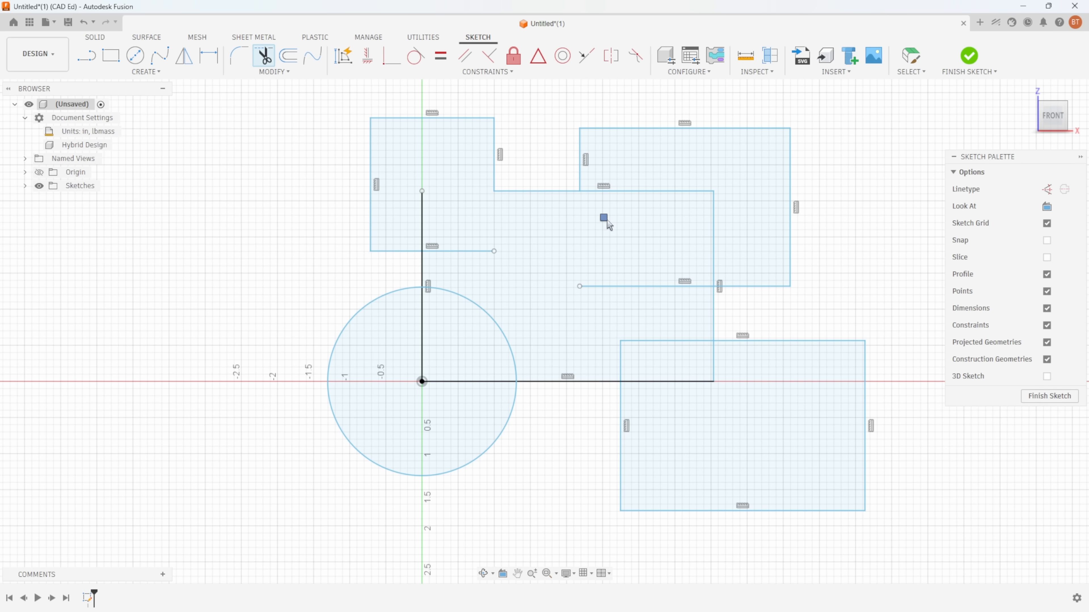
pyautogui.click(633, 192)
pyautogui.click(714, 213)
pyautogui.click(664, 287)
pyautogui.click(666, 340)
pyautogui.click(713, 364)
pyautogui.click(671, 381)
pyautogui.click(622, 361)
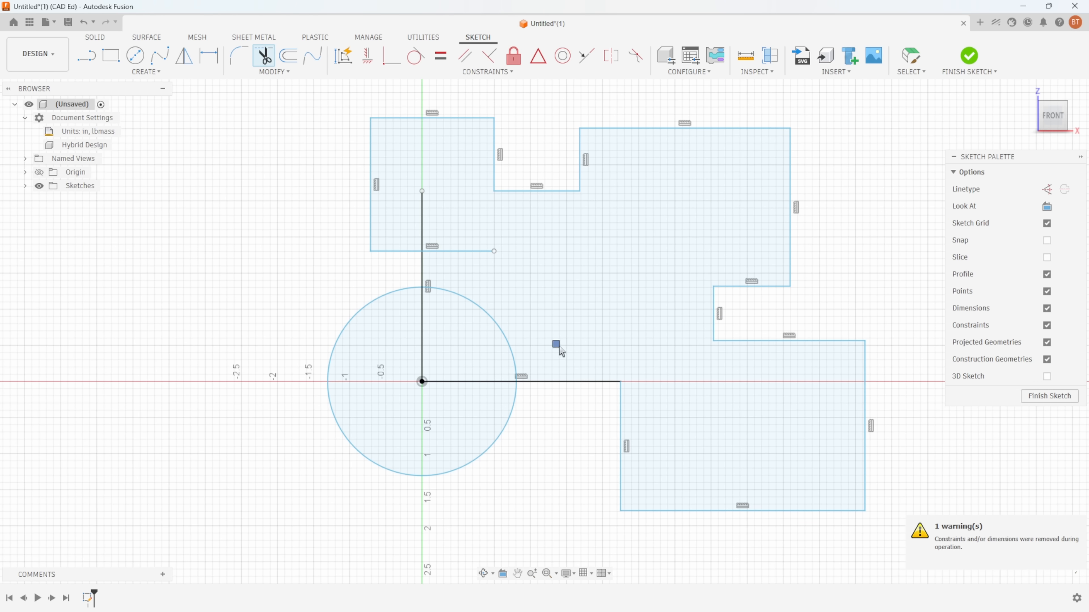
# Step: Trim the remaining inner segments around the circle and the small upper-left rectangle to leave one continuous outline
pyautogui.click(507, 348)
pyautogui.click(466, 381)
pyautogui.click(422, 354)
pyautogui.click(462, 251)
pyautogui.click(423, 224)
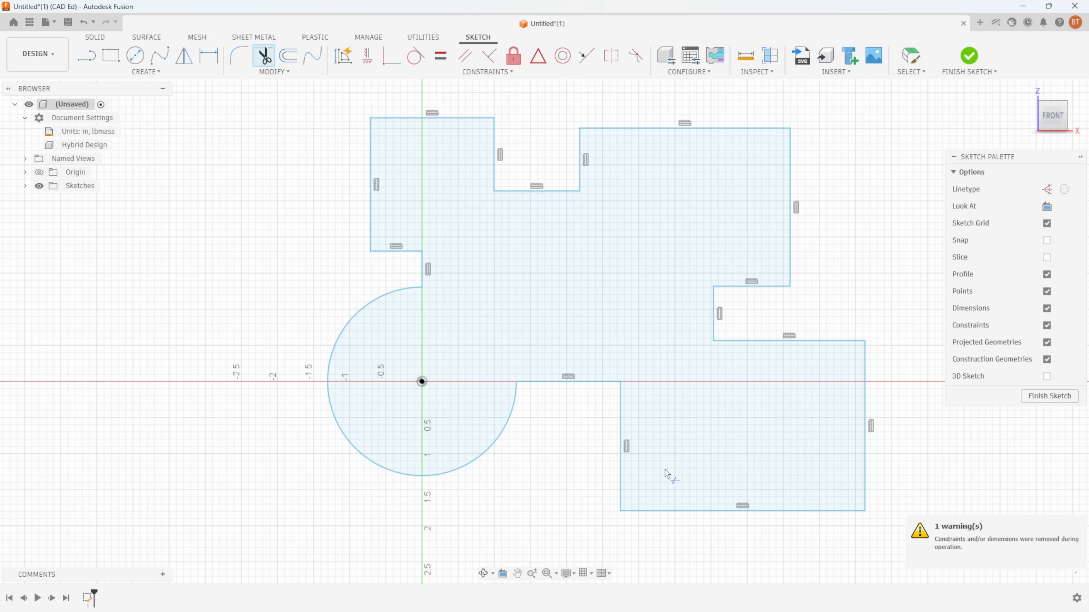
# Step: Offset the whole trimmed outline outward on one side by about 0.118 in
pyautogui.click(290, 58)
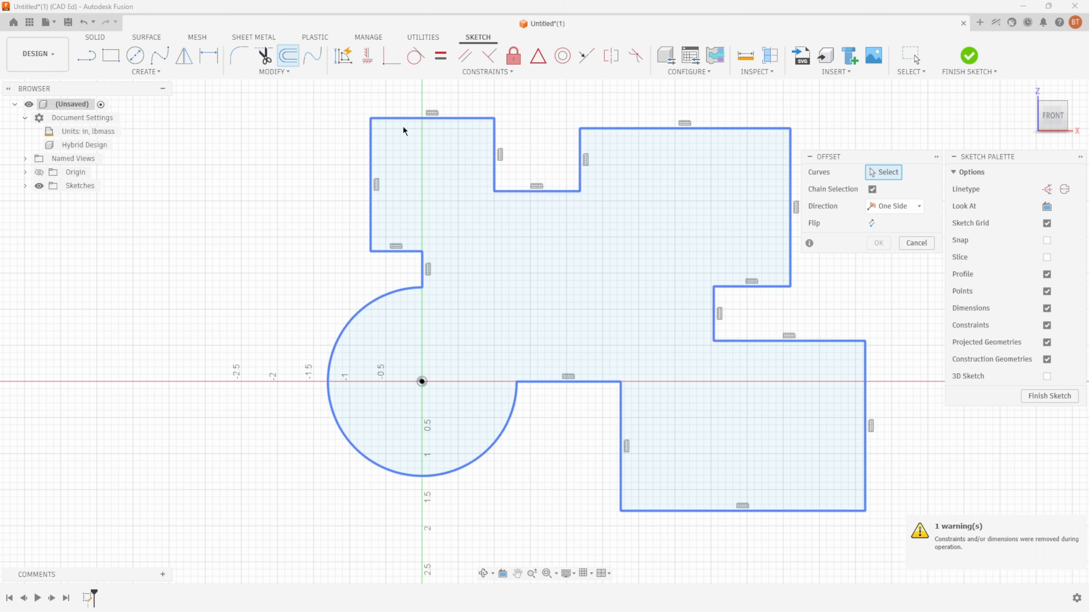
pyautogui.click(432, 122)
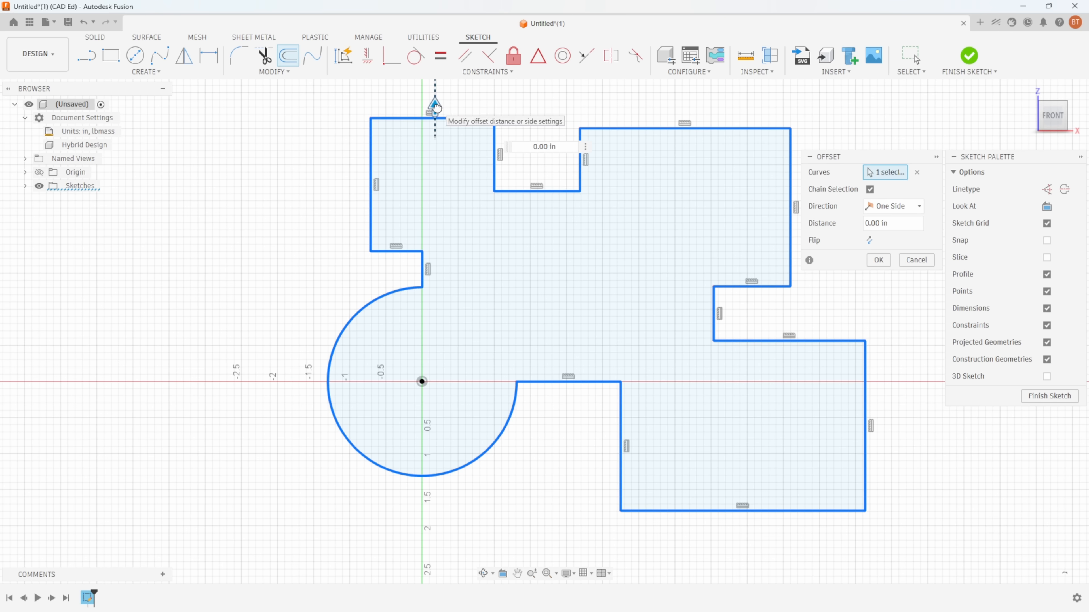
pyautogui.moveTo(435, 100); pyautogui.dragTo(434, 95)
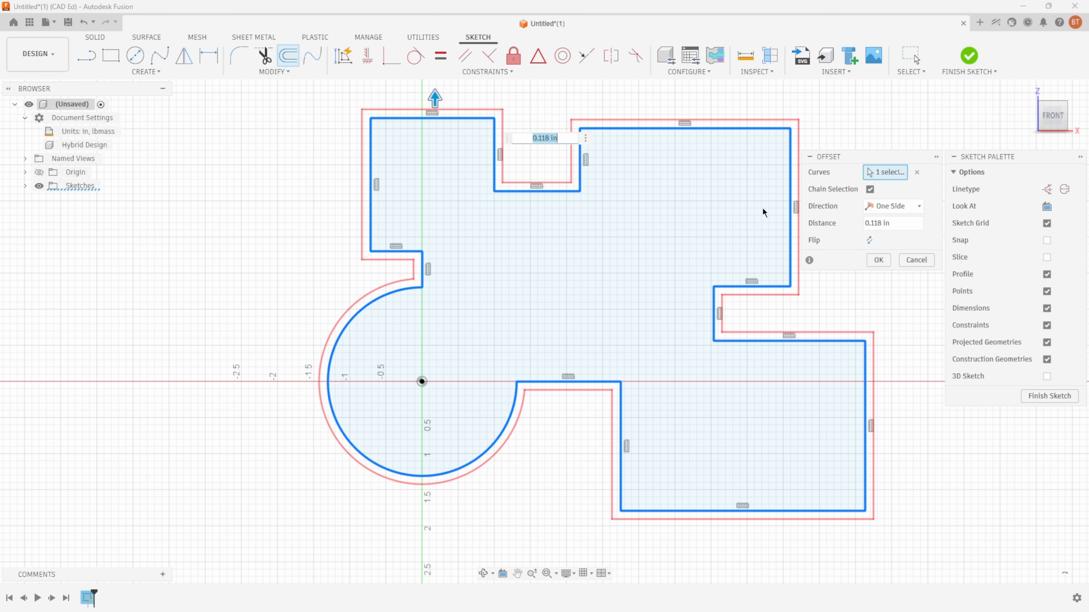
pyautogui.click(877, 259)
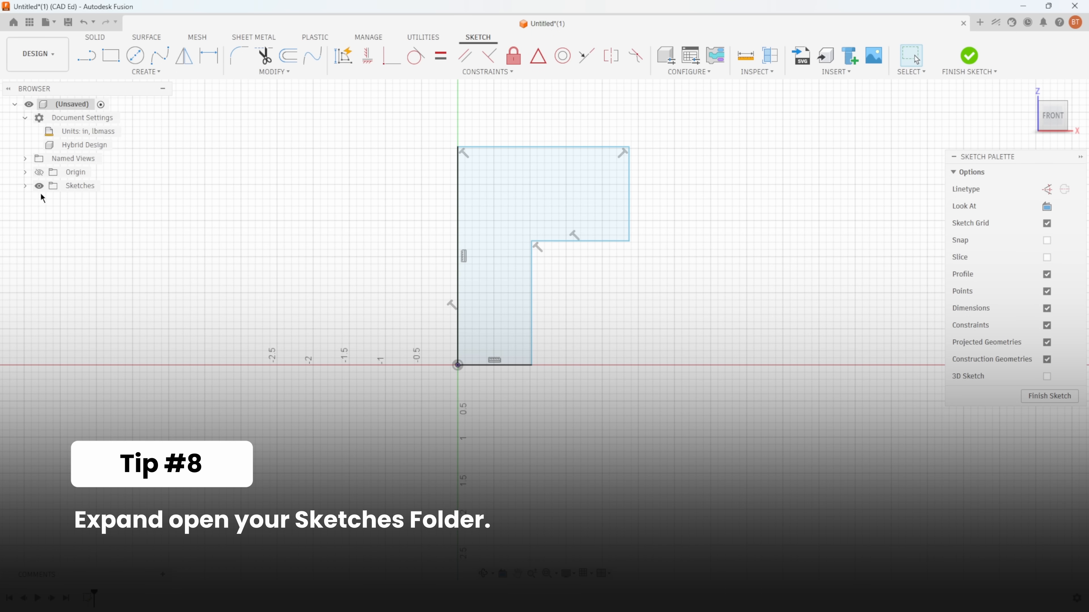
# Step: Expand the Sketches folder and dimension the L-shape's tall outer vertical edge at 3 in
pyautogui.click(26, 185)
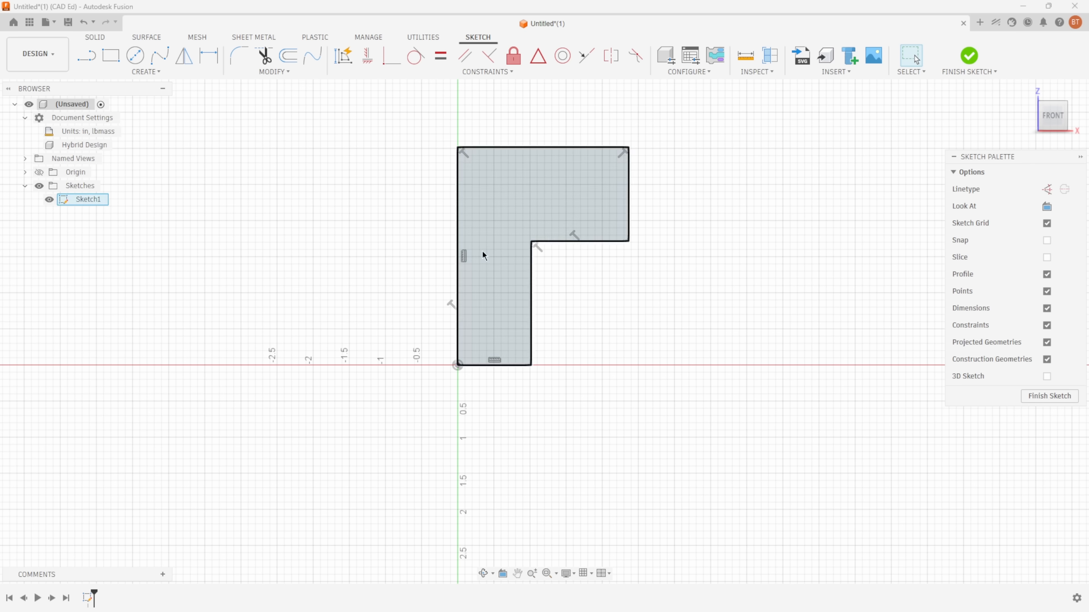
pyautogui.click(209, 56)
pyautogui.click(457, 255)
pyautogui.click(408, 253)
pyautogui.write('3')
pyautogui.press('Return')
# Step: Dimension the L-shape's upper horizontal edge at 2.5 in and its short outer vertical edge at 1 in
pyautogui.click(528, 146)
pyautogui.click(585, 135)
pyautogui.write('2.5')
pyautogui.press('Return')
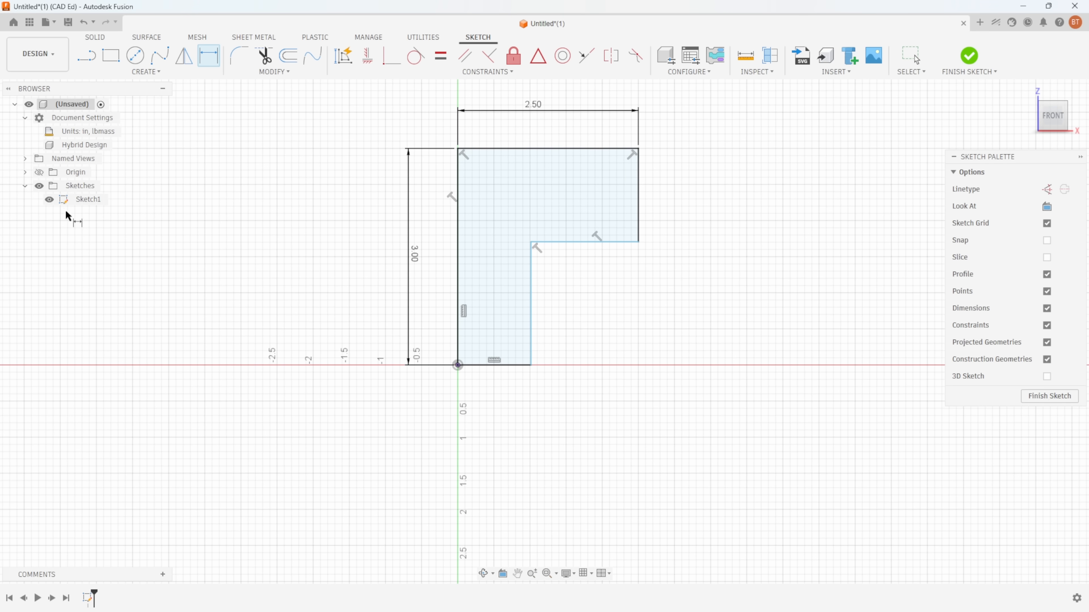
pyautogui.click(638, 200)
pyautogui.click(686, 190)
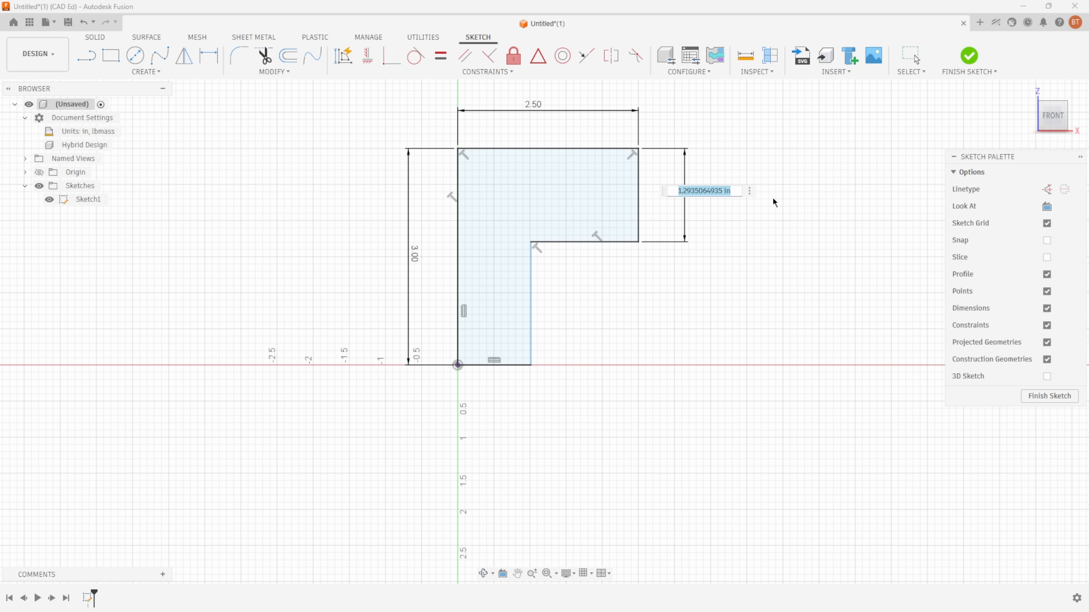
pyautogui.write('1')
pyautogui.press('Return')
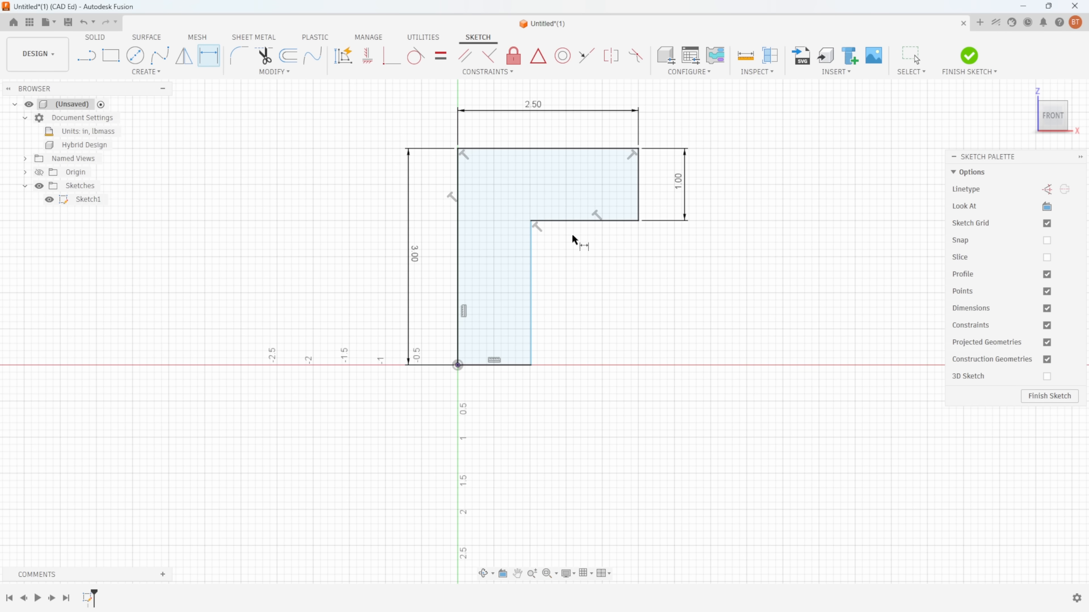
# Step: Dimension the L-shape's inner horizontal edge at 1.5 in
pyautogui.click(579, 219)
pyautogui.click(582, 245)
pyautogui.write('1.5')
pyautogui.press('Return')
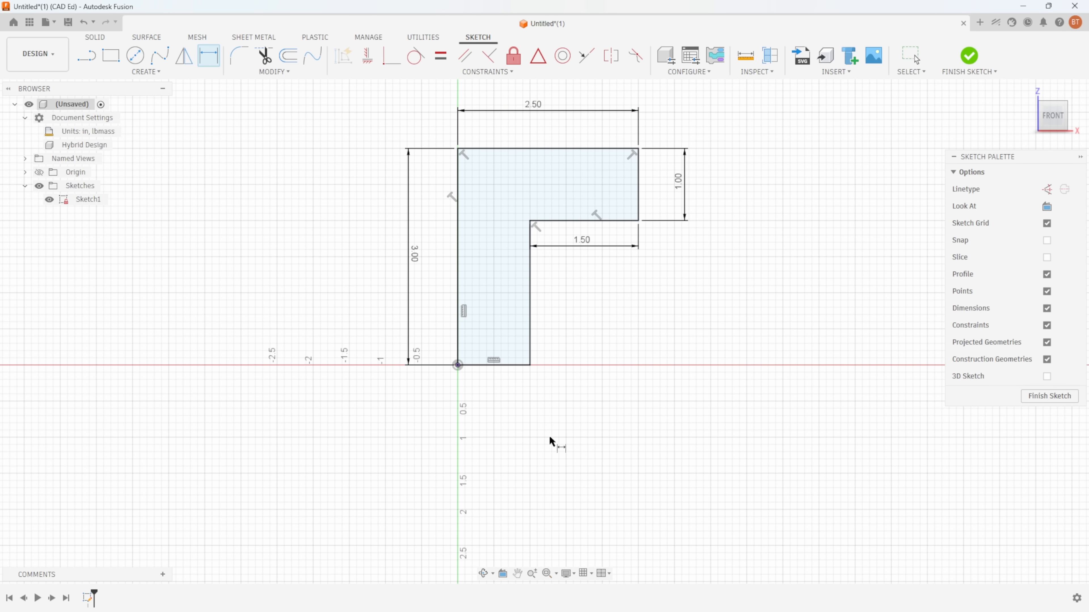
# Step: Try to add a dimension to the L-shape's bottom edge, declining to create it as a driven dimension
pyautogui.click(496, 365)
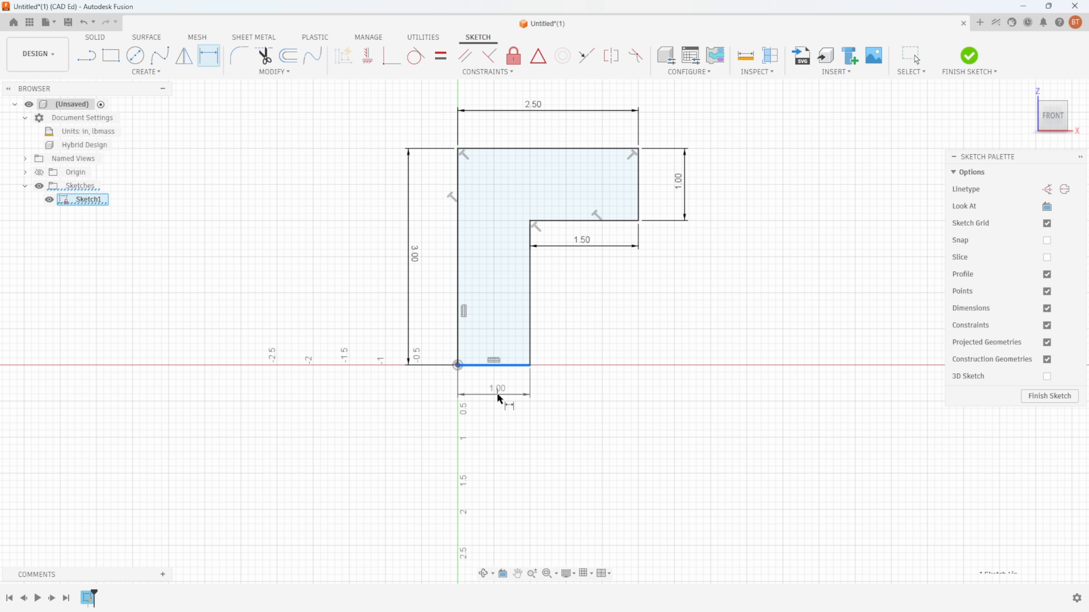
pyautogui.click(494, 397)
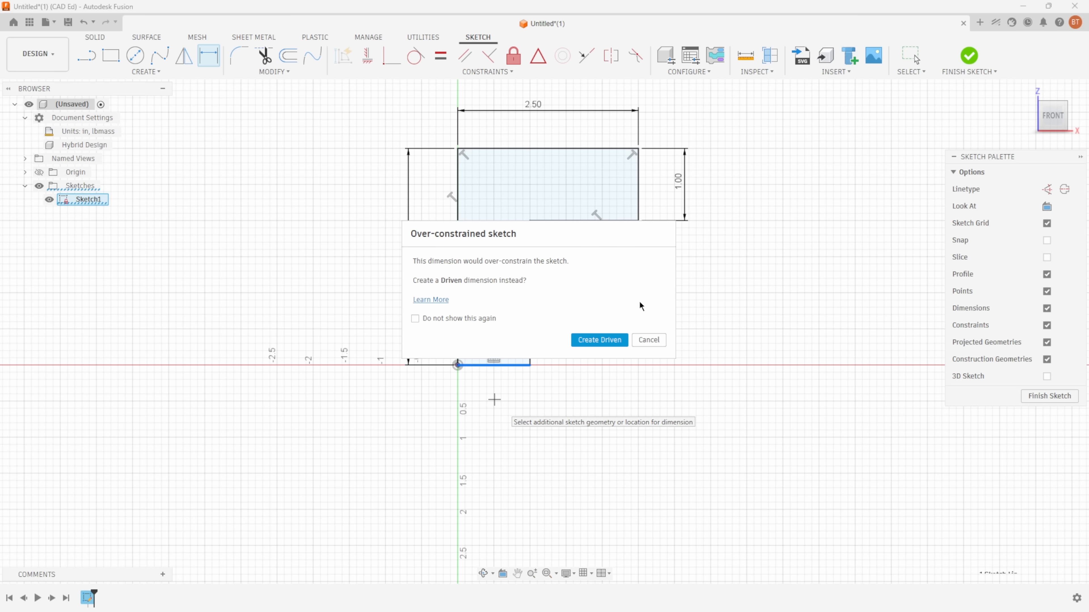
pyautogui.click(649, 340)
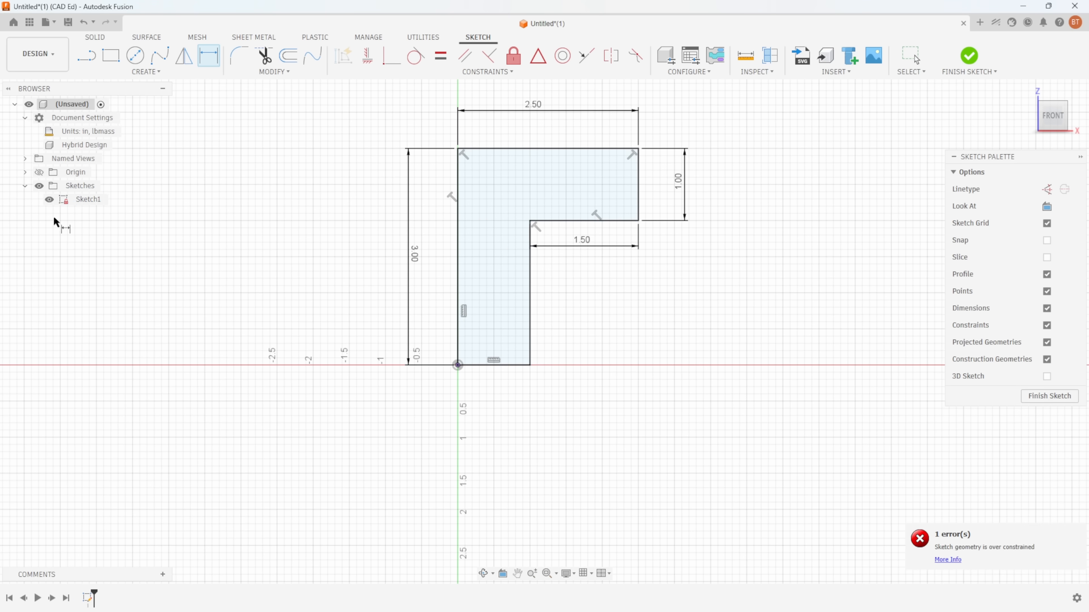